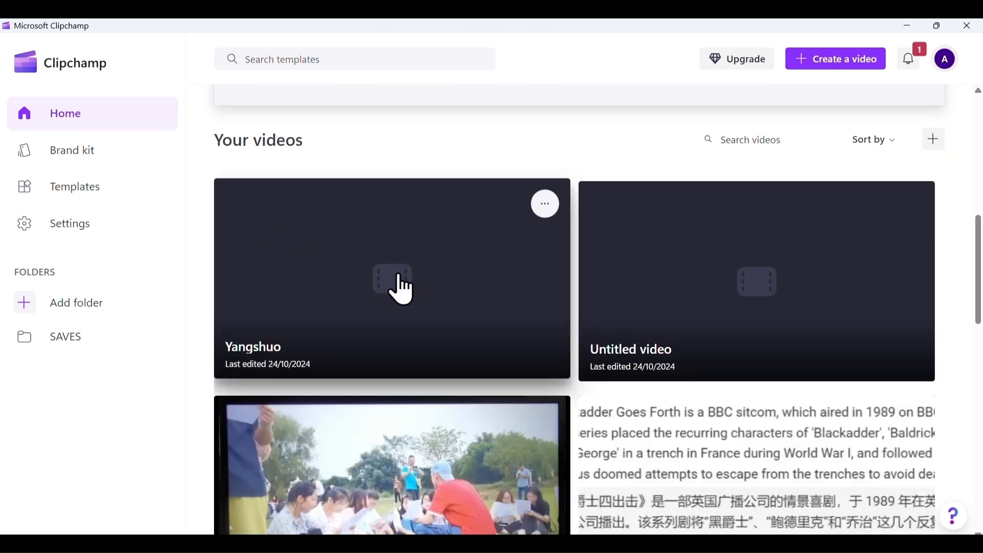
# Open the Yangshuo project and import all the video clips from the mountain climb folder
pyautogui.scroll(5, 291, 267)
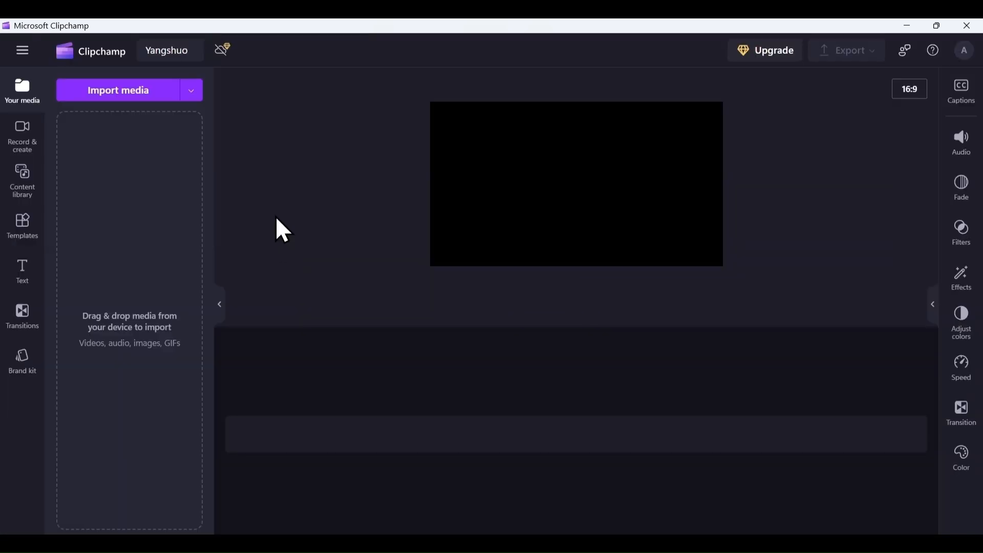
pyautogui.click(114, 92)
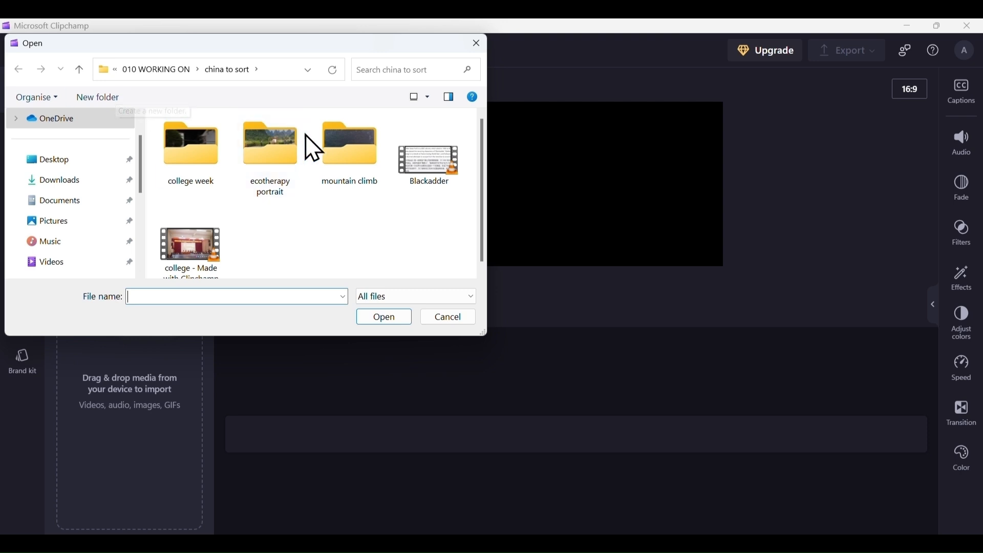
pyautogui.doubleClick(327, 152)
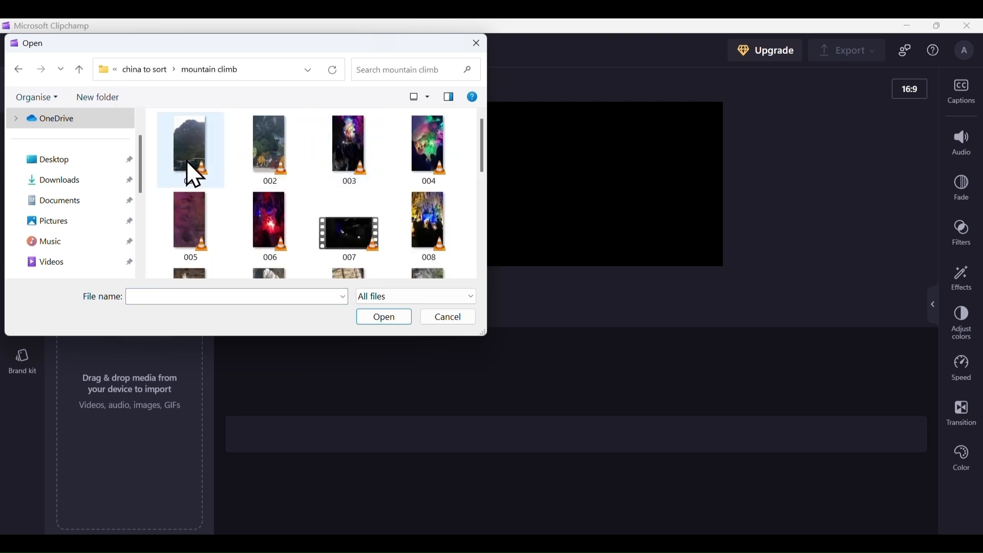
pyautogui.moveTo(156, 134); pyautogui.dragTo(444, 257)
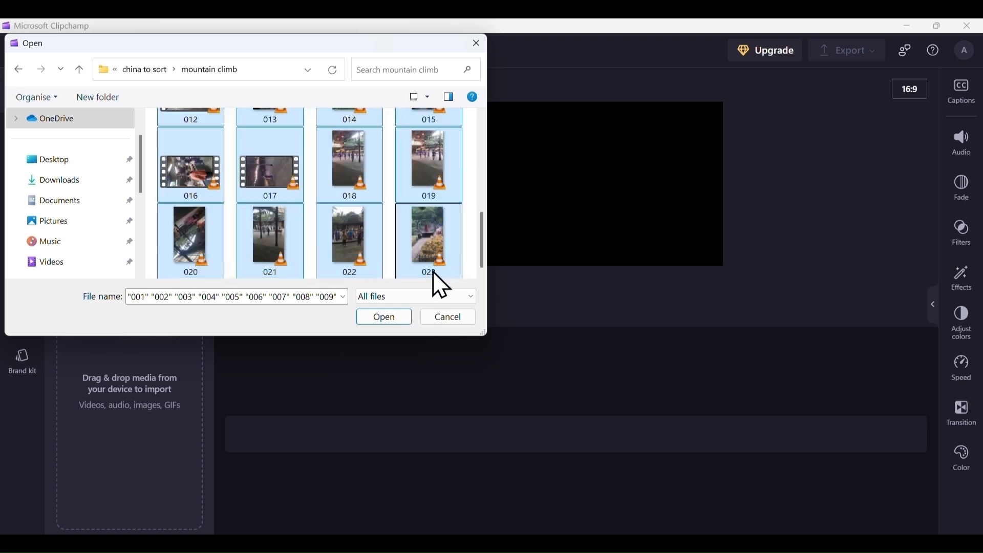
pyautogui.click(387, 318)
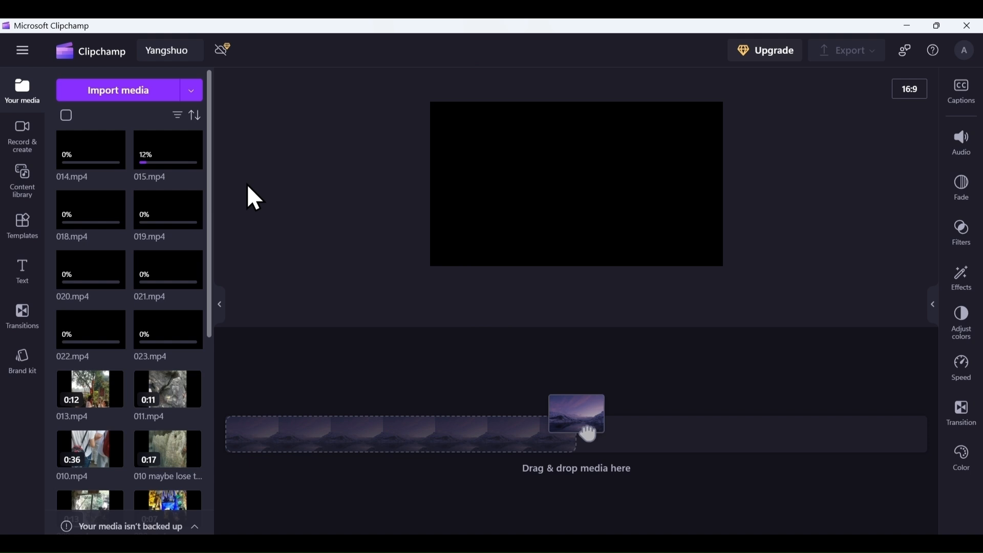
pyautogui.click(103, 91)
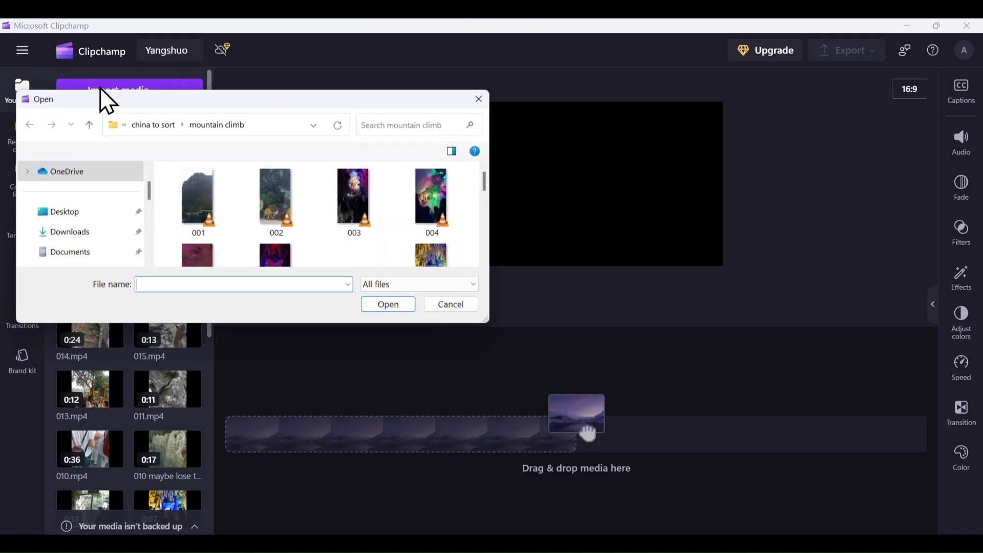
pyautogui.click(147, 124)
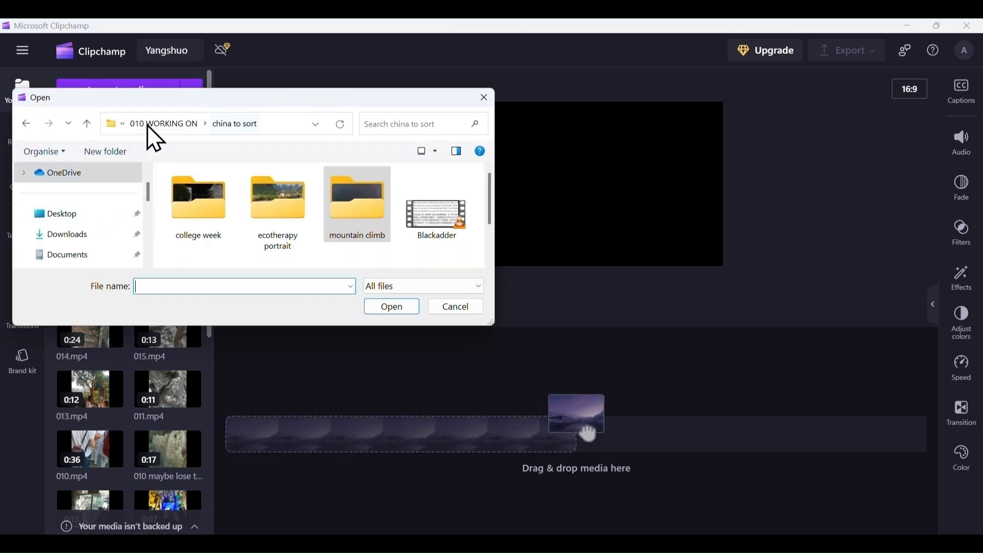
pyautogui.doubleClick(268, 198)
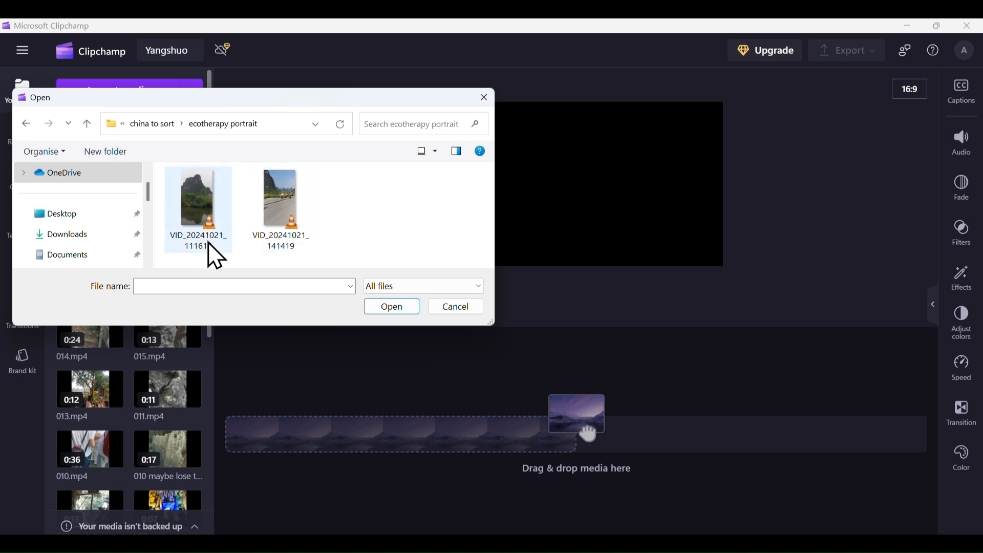
pyautogui.click(447, 308)
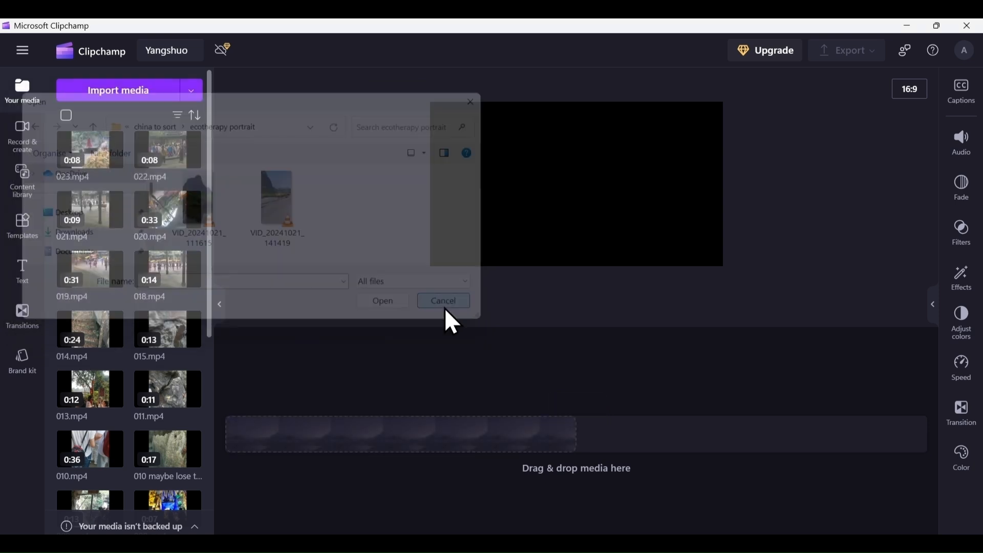
# Add the clips 001.mp4 through 007.mp4 to the timeline in numerical order
pyautogui.scroll(-5, 169, 287)
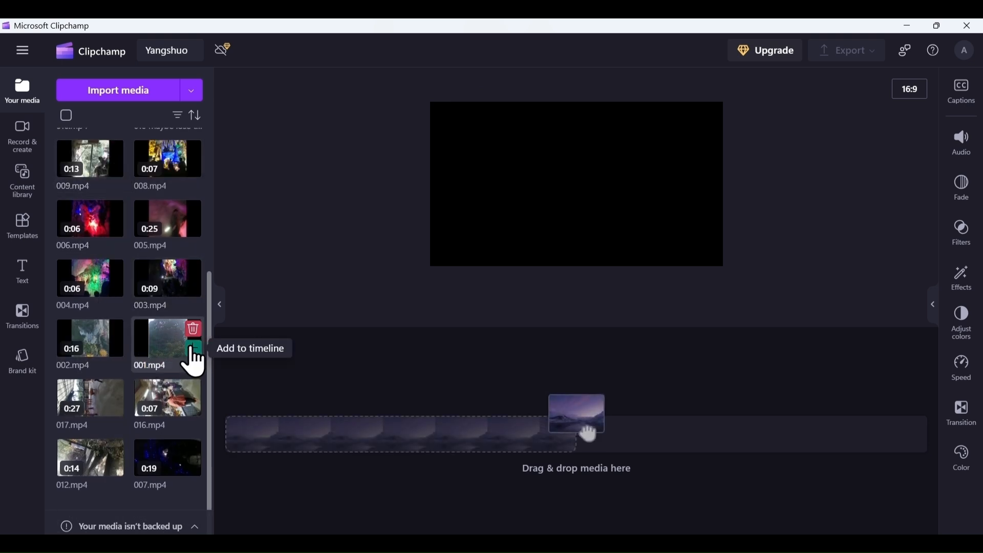
pyautogui.click(195, 350)
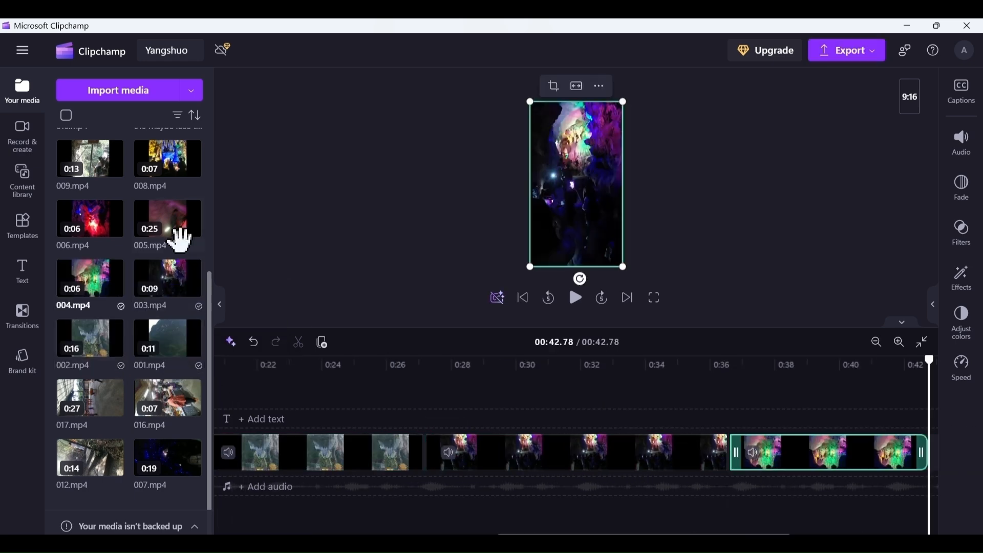
pyautogui.click(194, 229)
pyautogui.click(116, 229)
pyautogui.click(193, 468)
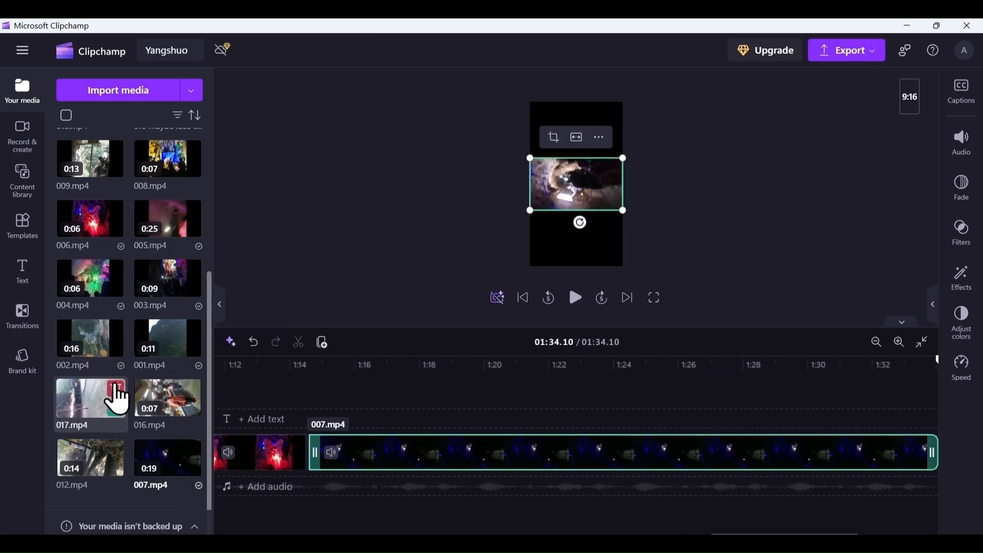
# Append the clips 008.mp4 through 014.mp4 to the timeline, including both 010 clips
pyautogui.click(194, 169)
pyautogui.click(116, 169)
pyautogui.click(194, 178)
pyautogui.click(116, 468)
pyautogui.click(115, 260)
pyautogui.click(116, 200)
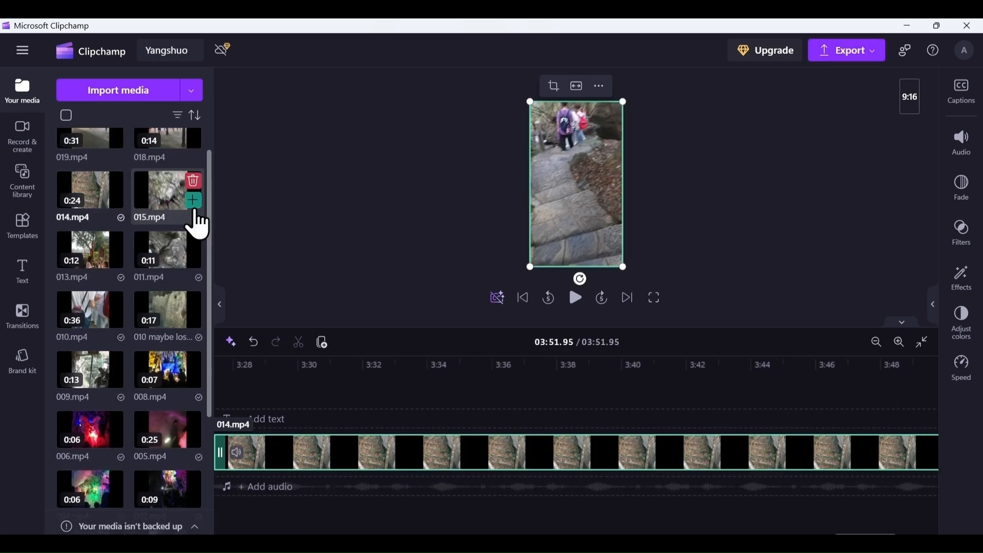
# Append the clips 015.mp4 through 021.mp4 to the end of the timeline
pyautogui.click(194, 200)
pyautogui.scroll(-4, 118, 409)
pyautogui.click(194, 401)
pyautogui.click(115, 401)
pyautogui.scroll(5, 123, 392)
pyautogui.click(193, 211)
pyautogui.click(115, 211)
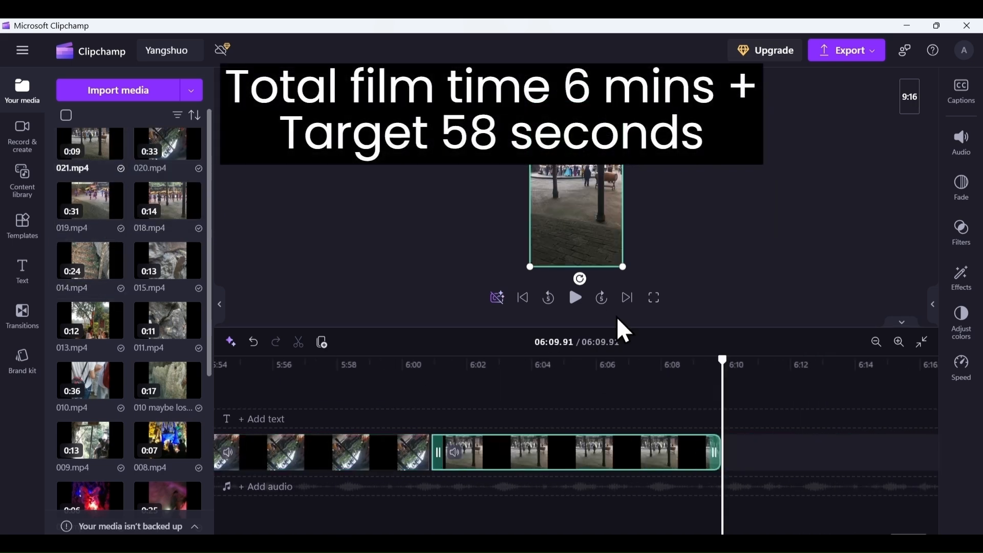
# Return the playhead to the start and rescale the timeline so the first few clips can be examined
pyautogui.click(877, 342)
pyautogui.click(876, 342)
pyautogui.click(876, 342)
pyautogui.click(876, 342)
pyautogui.click(522, 298)
pyautogui.click(898, 343)
pyautogui.click(898, 342)
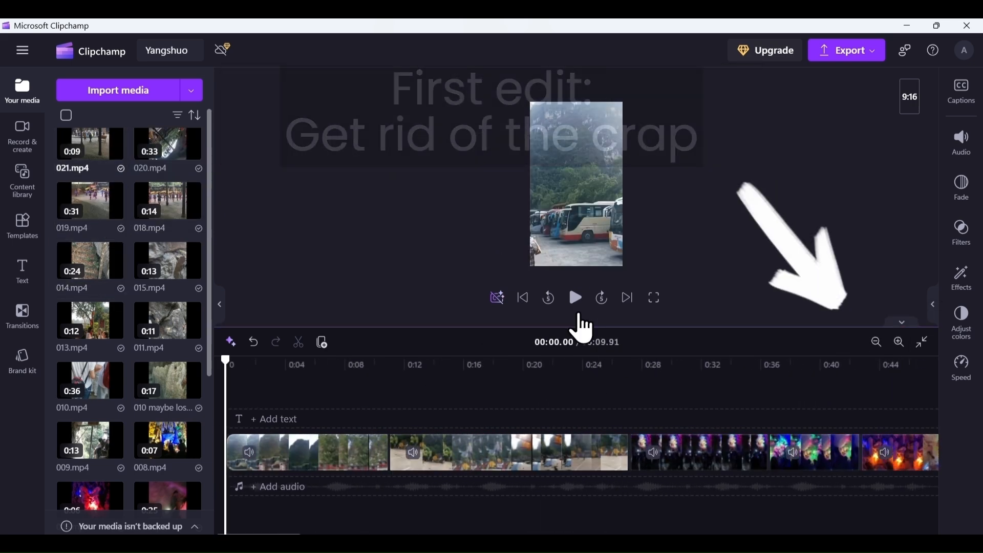
pyautogui.click(509, 466)
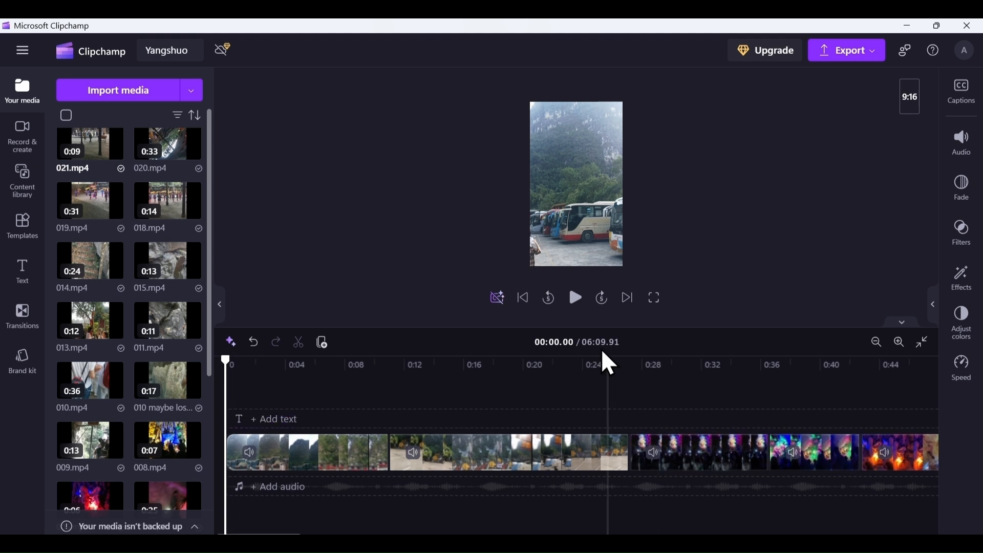
# Preview the opening of 001.mp4 to find the cut point and split the clip at 00:03.10
pyautogui.click(578, 300)
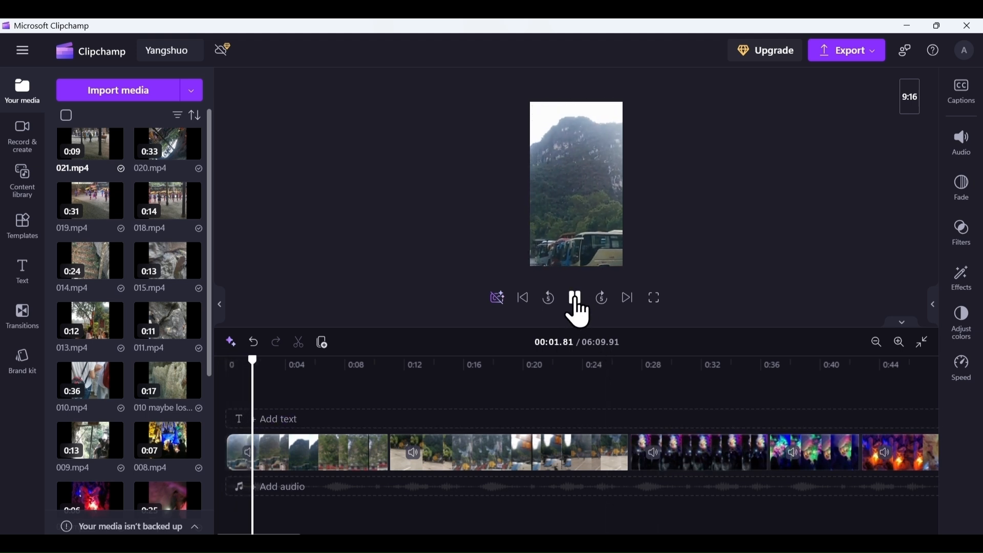
pyautogui.click(577, 299)
pyautogui.click(550, 300)
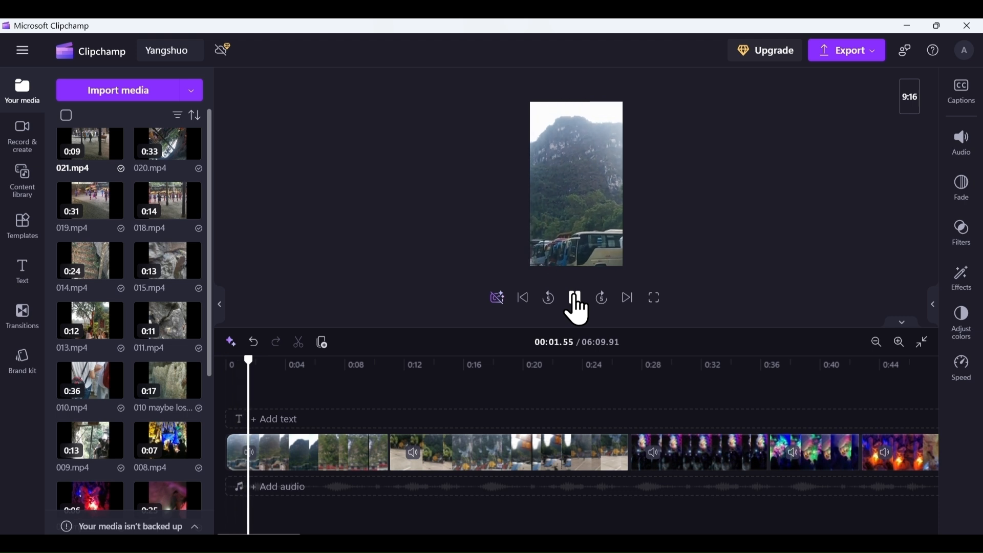
pyautogui.click(578, 299)
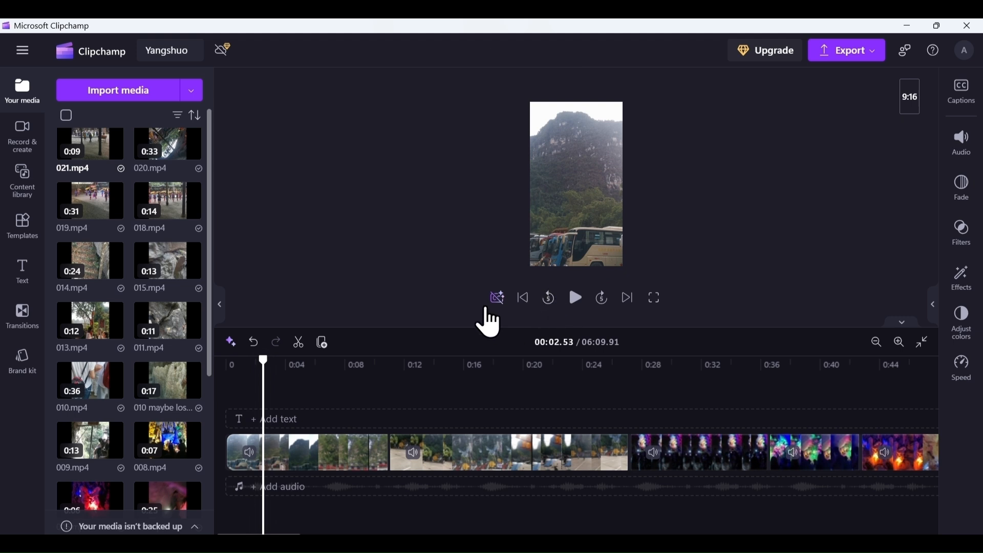
pyautogui.click(525, 299)
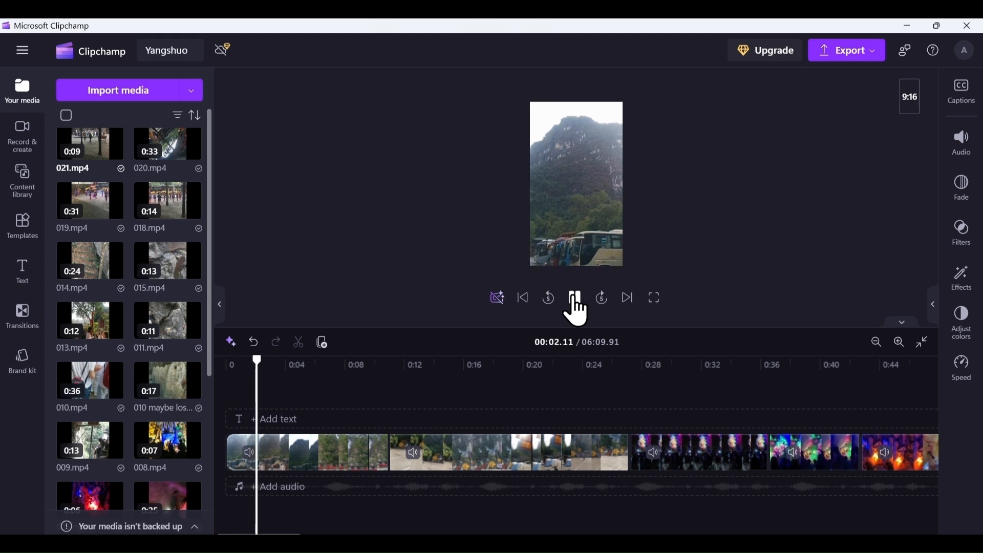
pyautogui.click(576, 305)
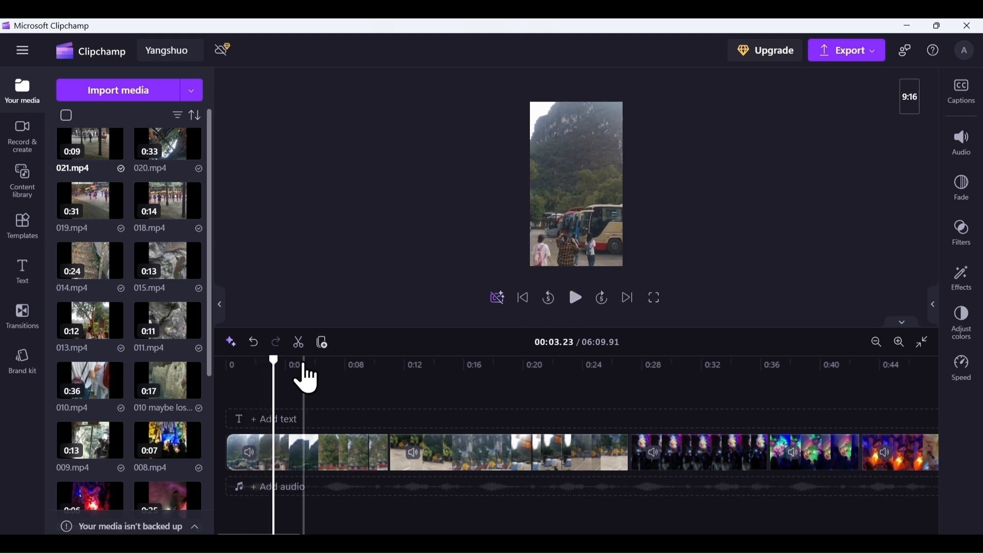
pyautogui.click(901, 343)
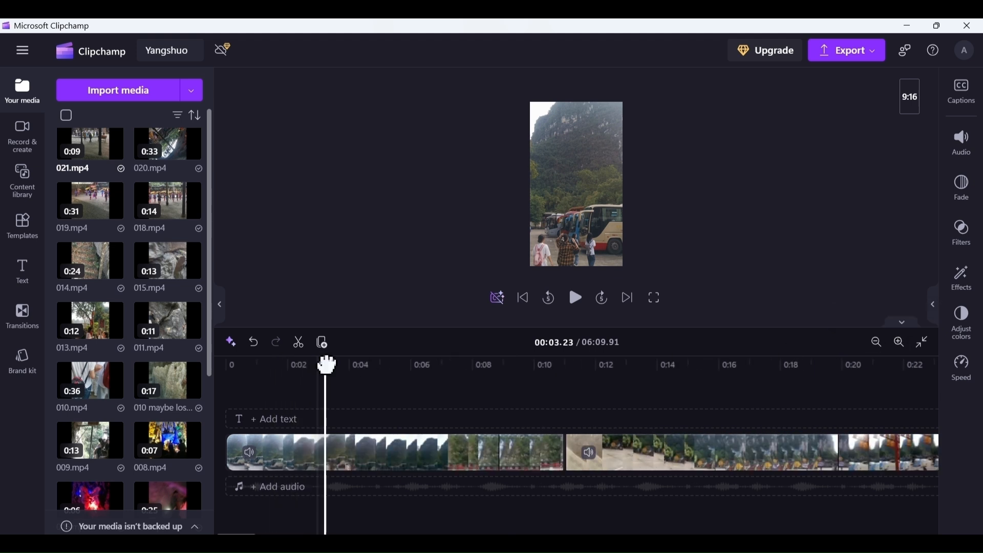
pyautogui.moveTo(324, 368); pyautogui.dragTo(321, 368)
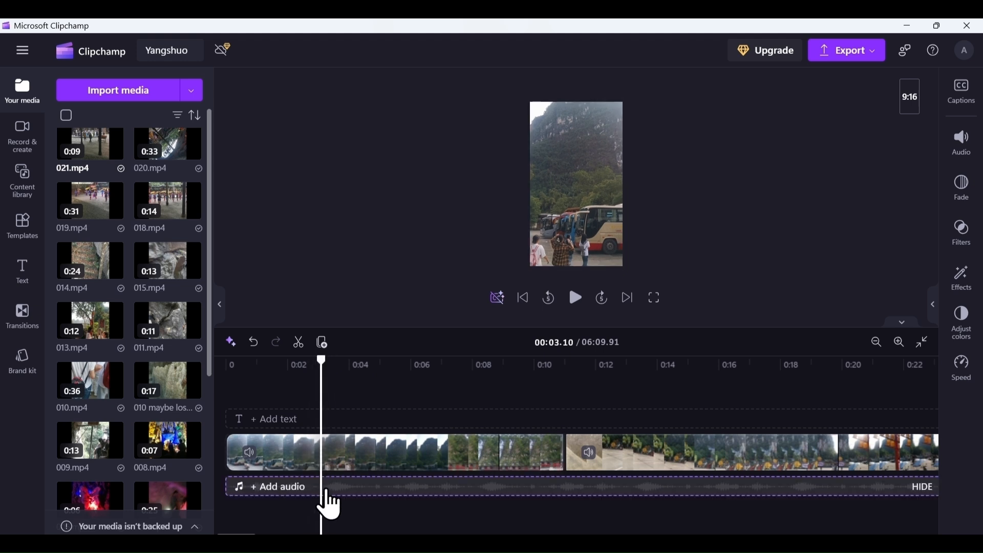
pyautogui.click(300, 342)
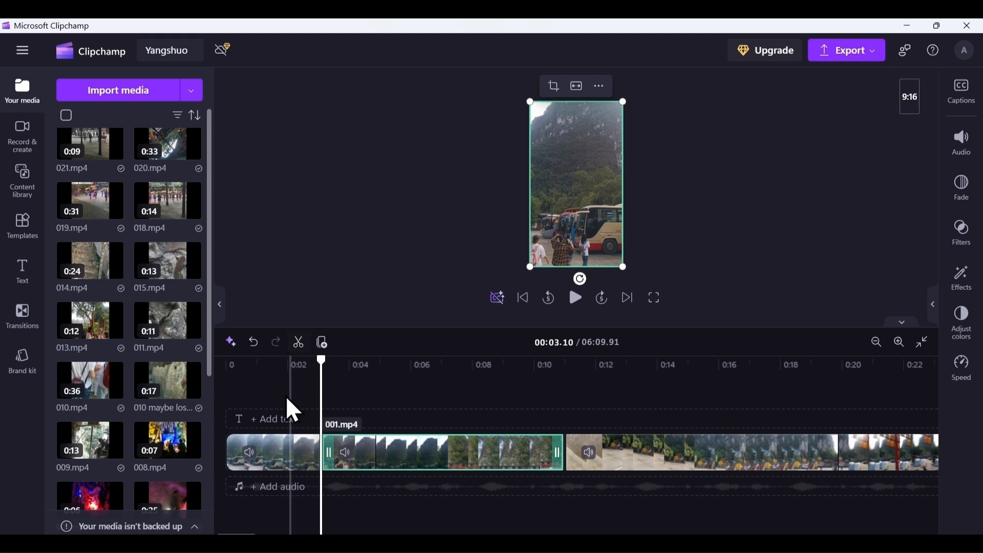
# Delete the opening segment of 001.mp4 before the split and close the gap it leaves across all tracks
pyautogui.click(275, 462)
pyautogui.rightClick(276, 463)
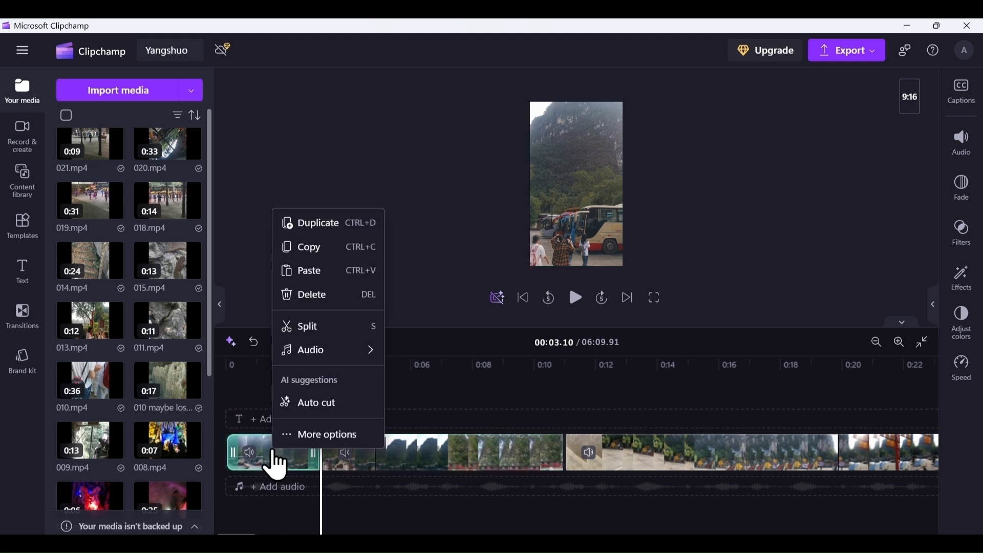
pyautogui.click(309, 292)
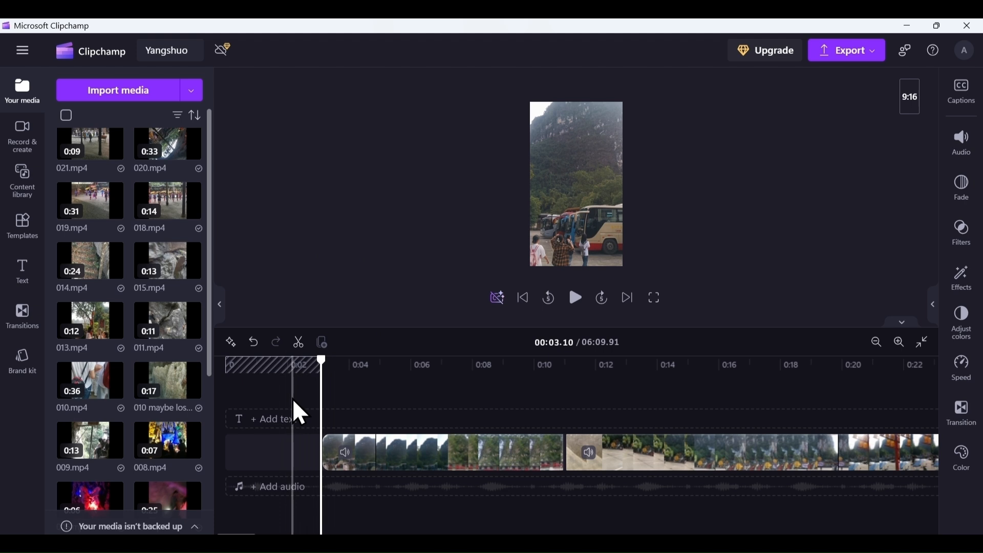
pyautogui.moveTo(274, 452)
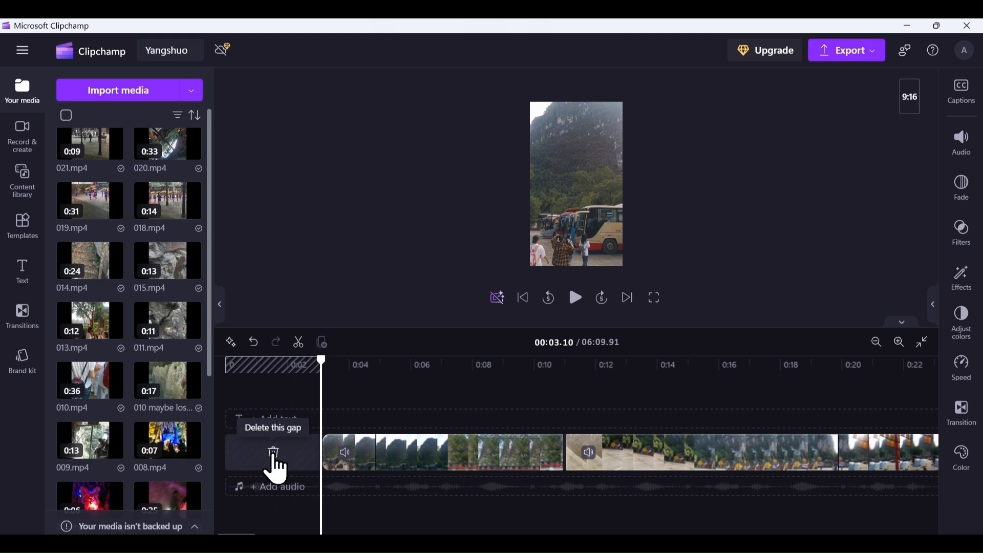
pyautogui.moveTo(274, 361)
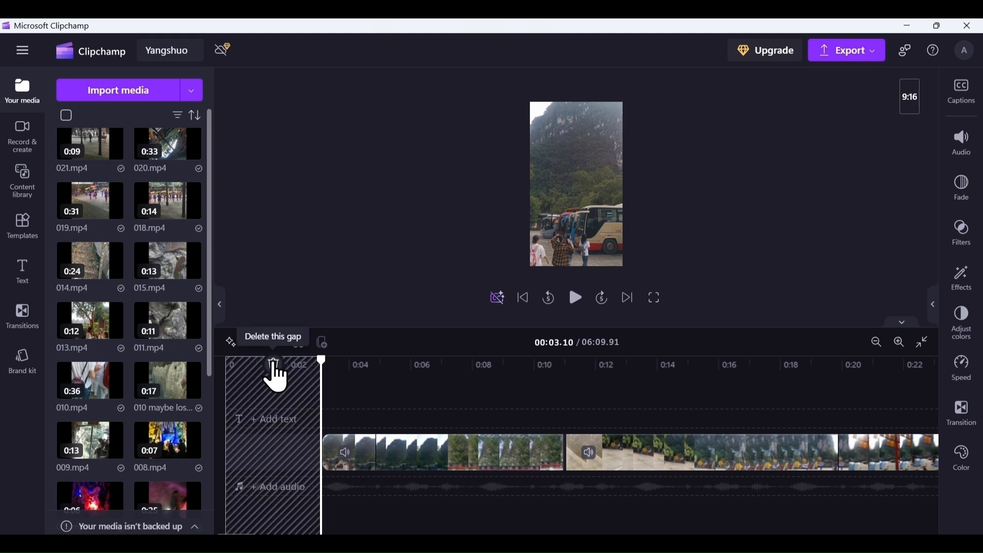
pyautogui.click(275, 364)
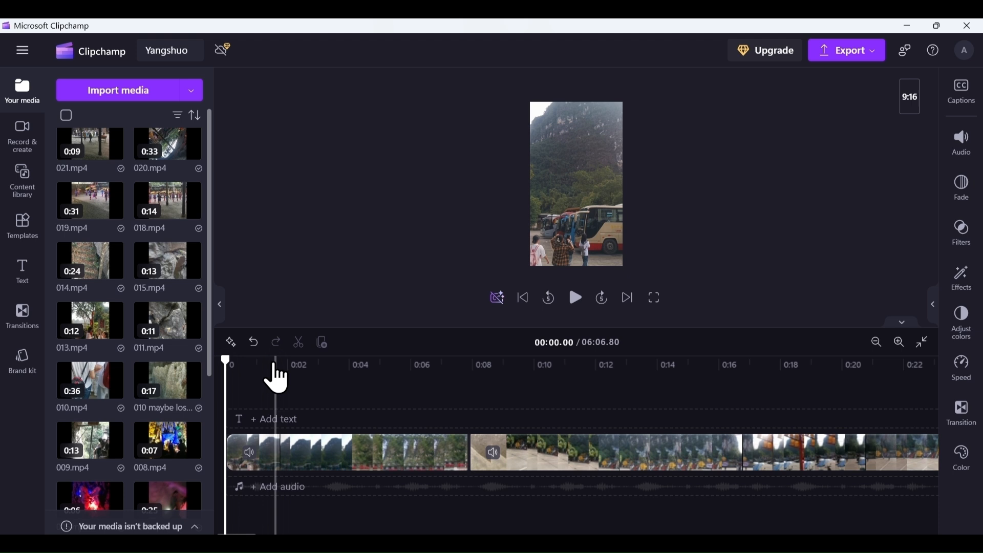
# Play back the remaining part of 001.mp4 and split it at 00:02.14
pyautogui.click(577, 303)
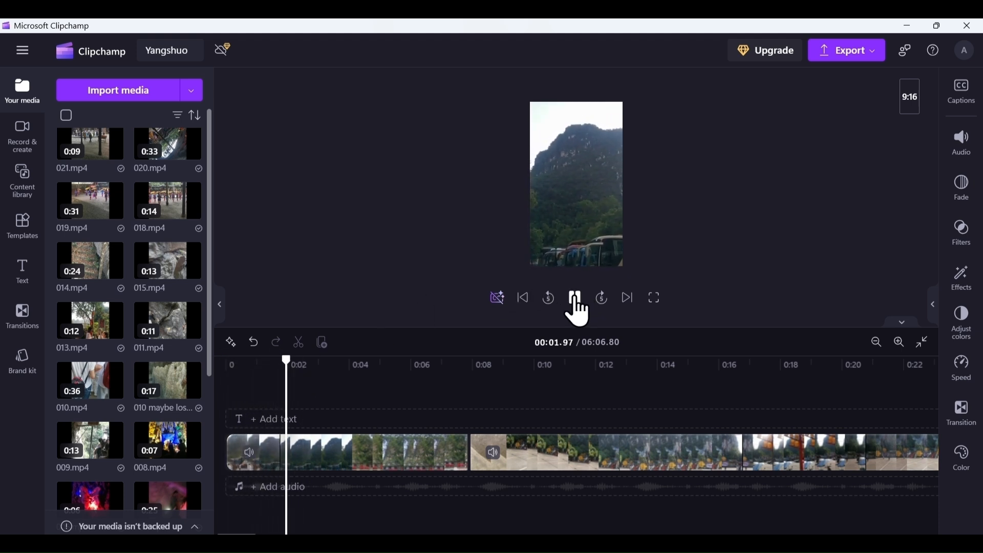
pyautogui.click(576, 303)
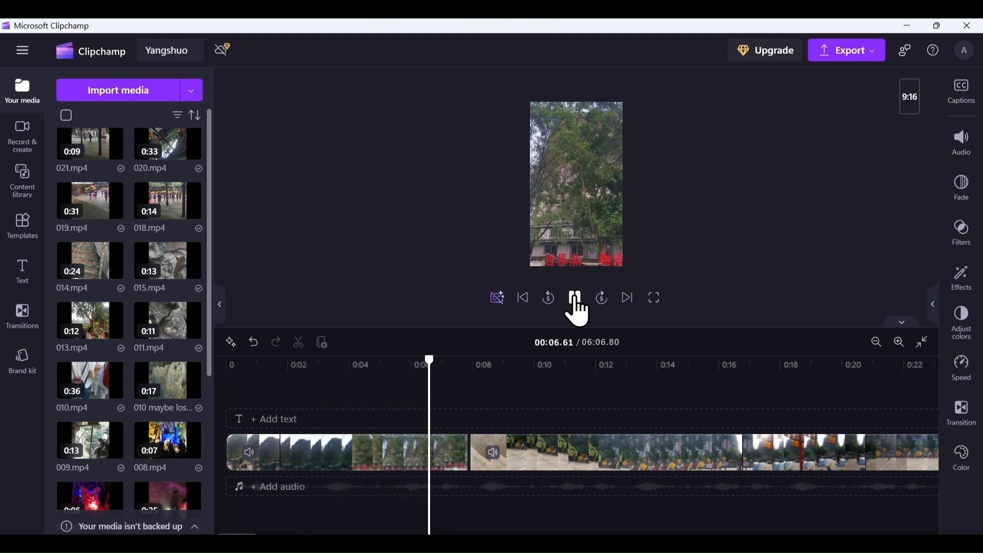
pyautogui.click(573, 302)
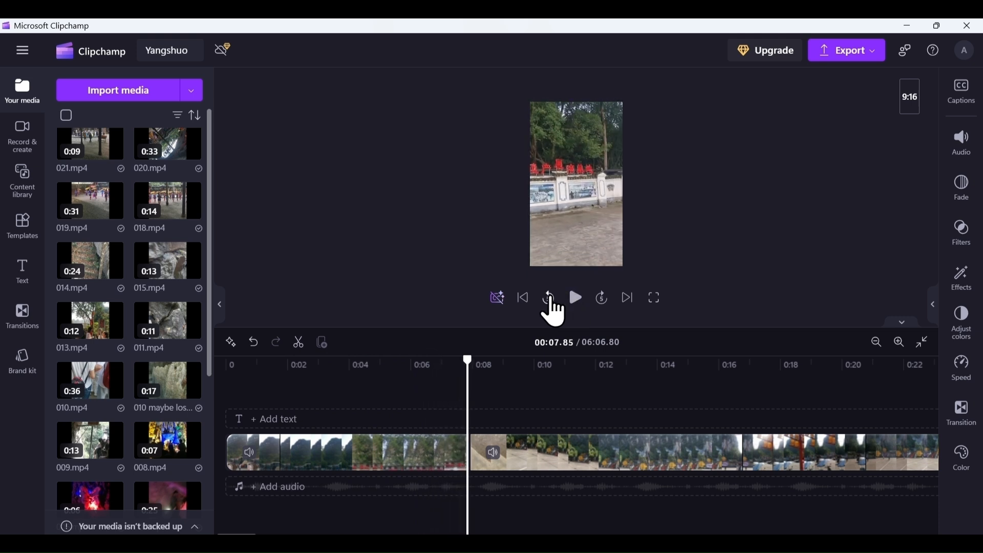
pyautogui.click(551, 303)
pyautogui.click(551, 303)
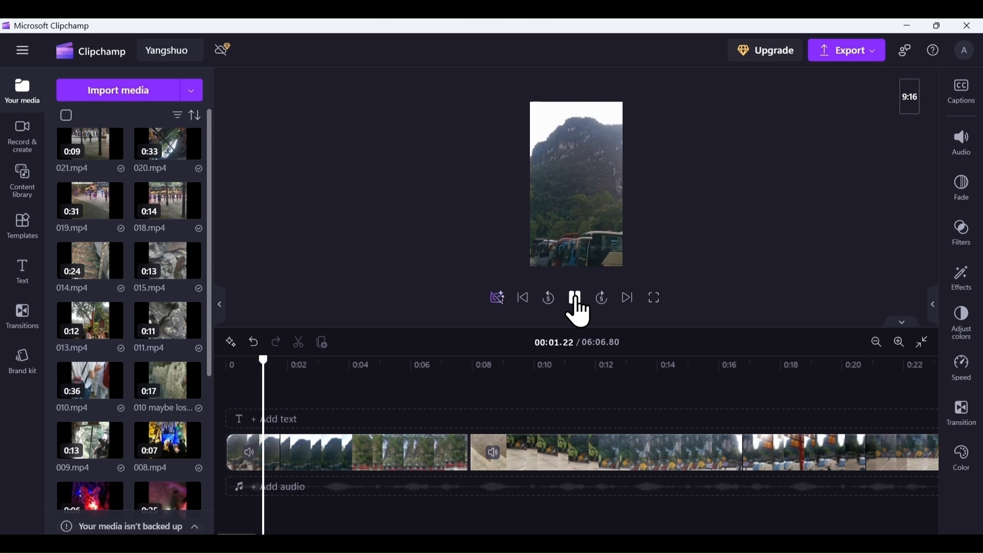
pyautogui.click(575, 303)
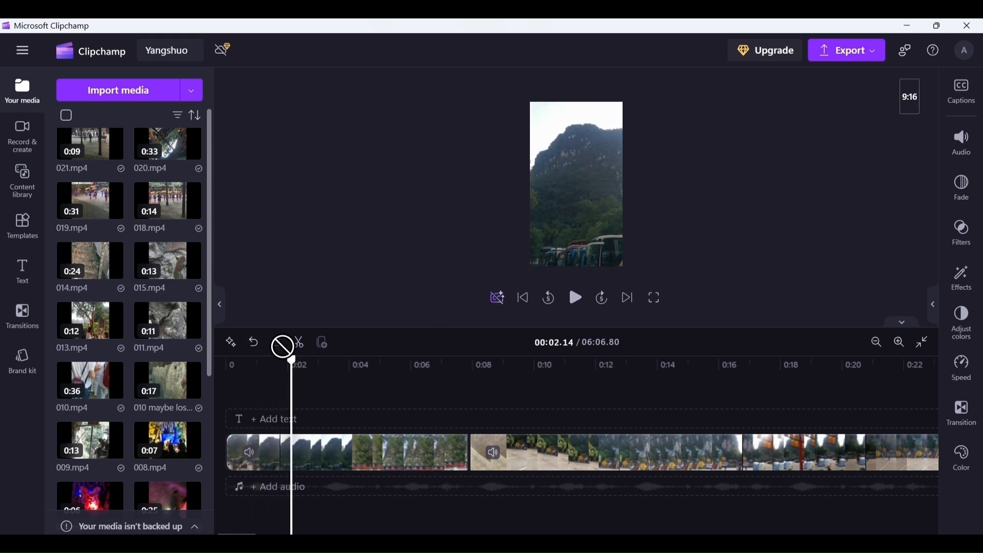
pyautogui.click(300, 348)
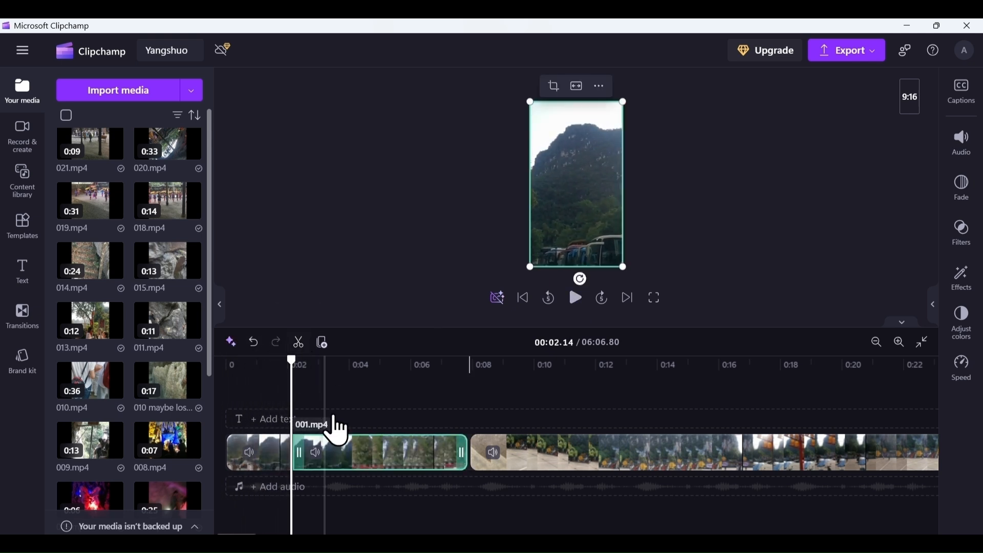
# Delete the remainder of 001.mp4 after the split at 00:02.14 and close all visual gaps
pyautogui.rightClick(378, 466)
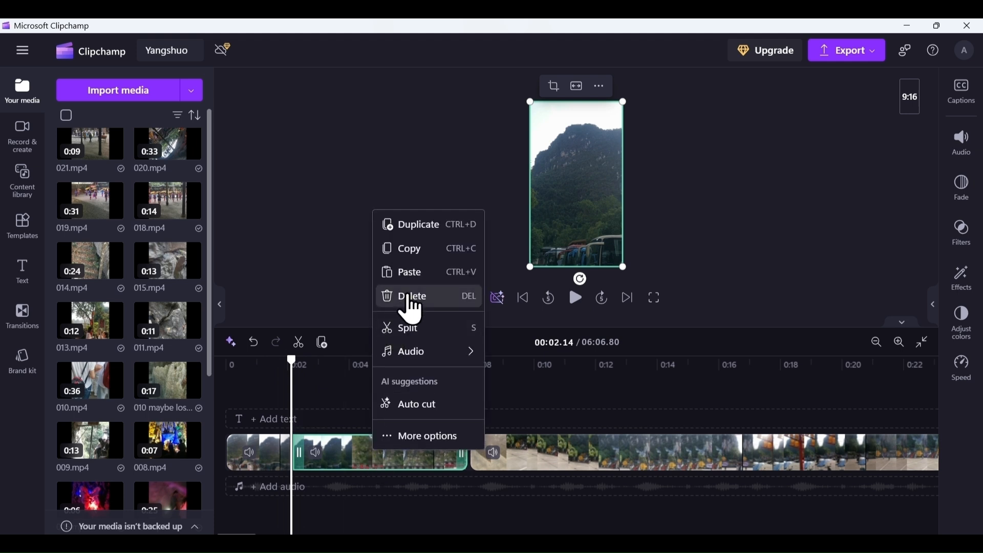
pyautogui.click(410, 299)
pyautogui.click(380, 363)
pyautogui.click(377, 235)
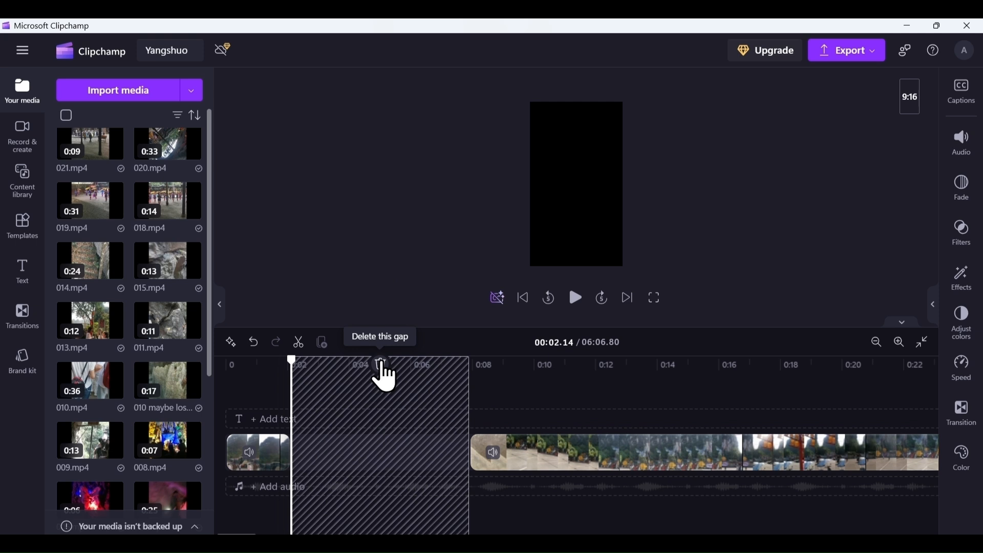
pyautogui.click(381, 364)
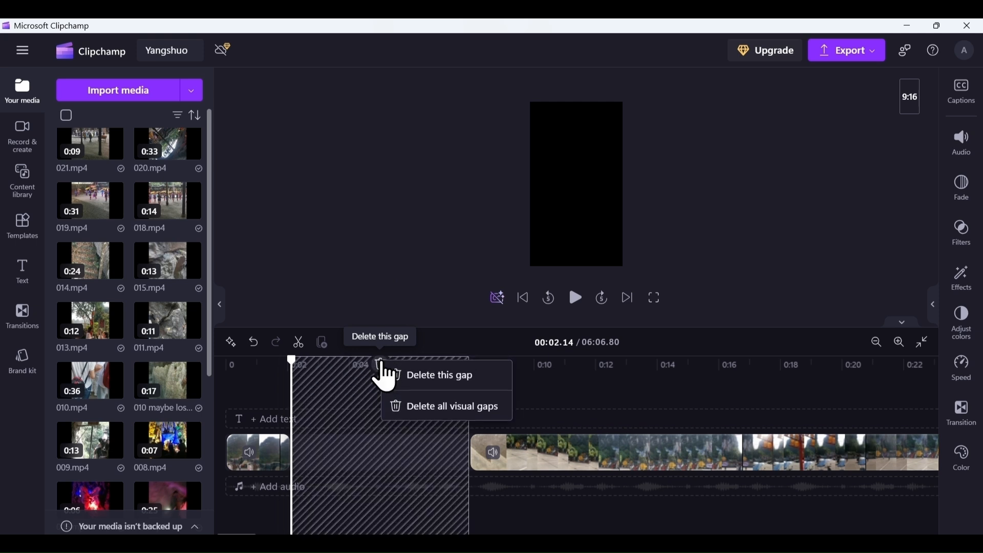
pyautogui.click(416, 410)
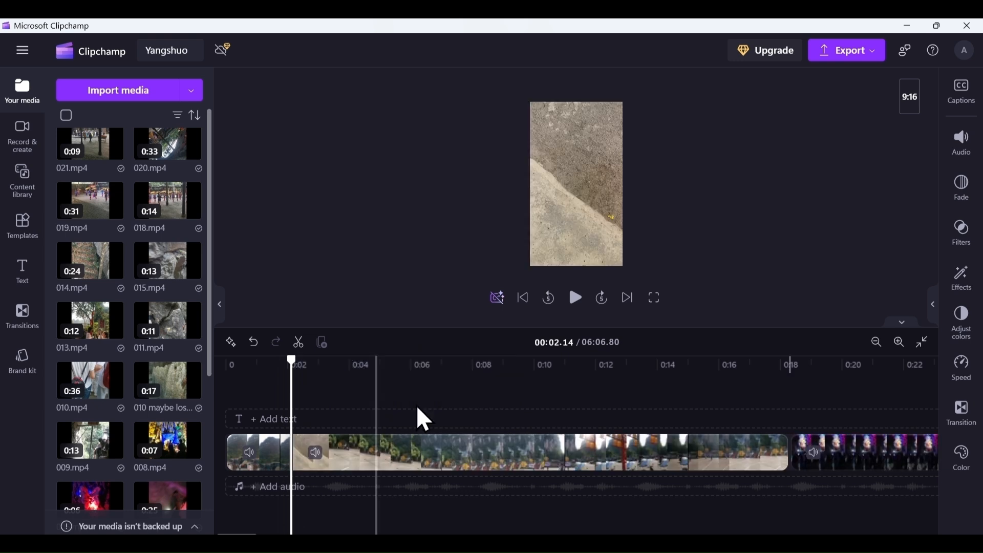
# Play back 002.mp4 to find the cut point, split it at 00:07.01 and delete the segment before the split
pyautogui.click(577, 301)
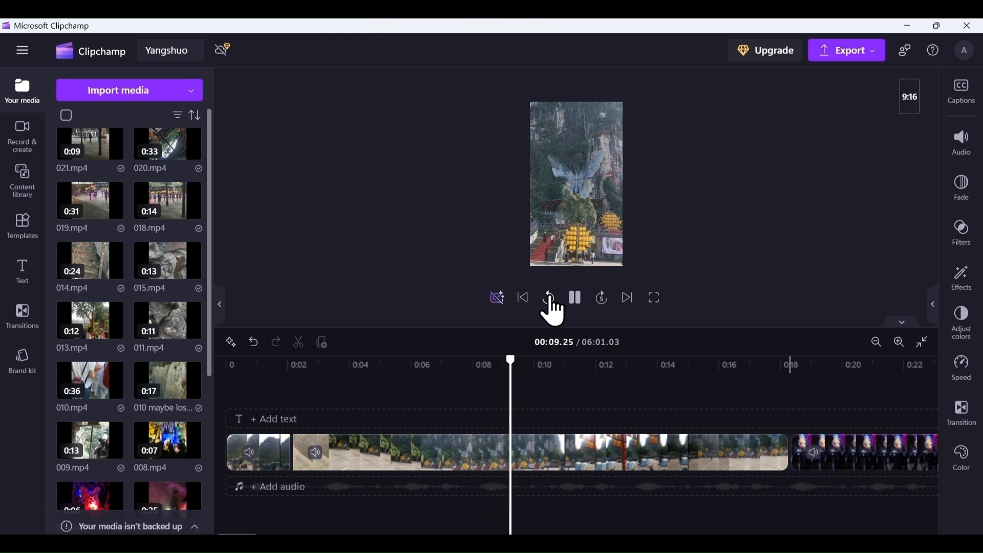
pyautogui.click(550, 301)
pyautogui.click(576, 300)
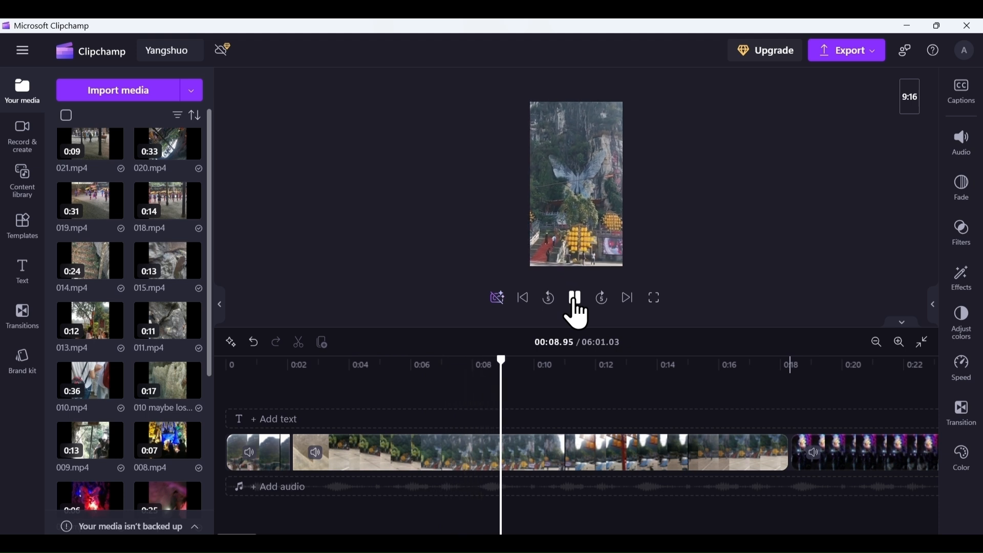
pyautogui.click(552, 300)
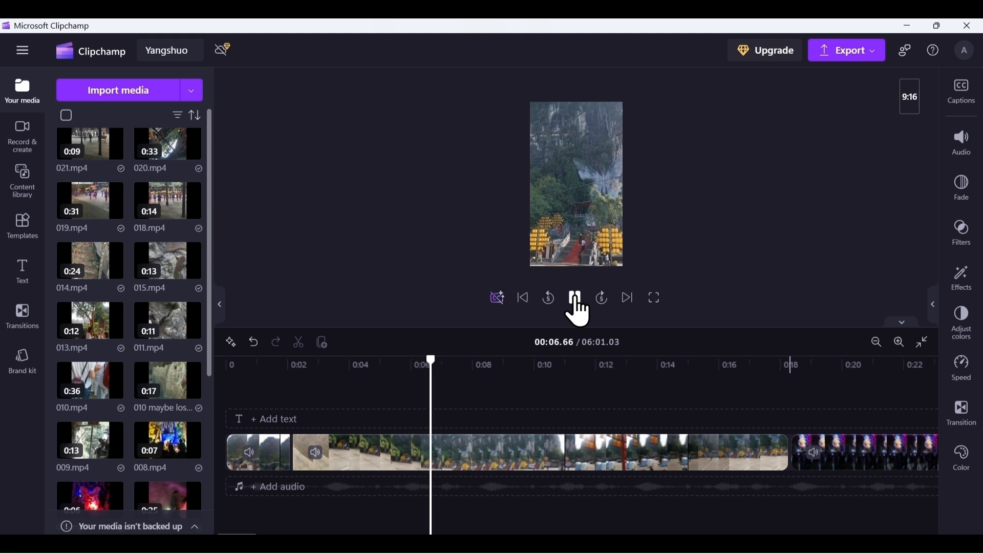
pyautogui.click(578, 301)
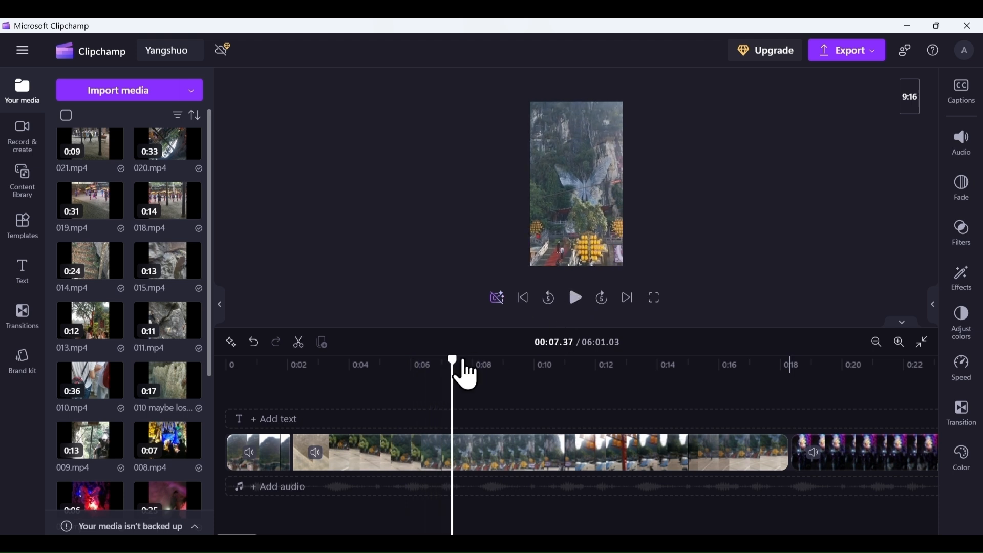
pyautogui.moveTo(449, 365); pyautogui.dragTo(442, 366)
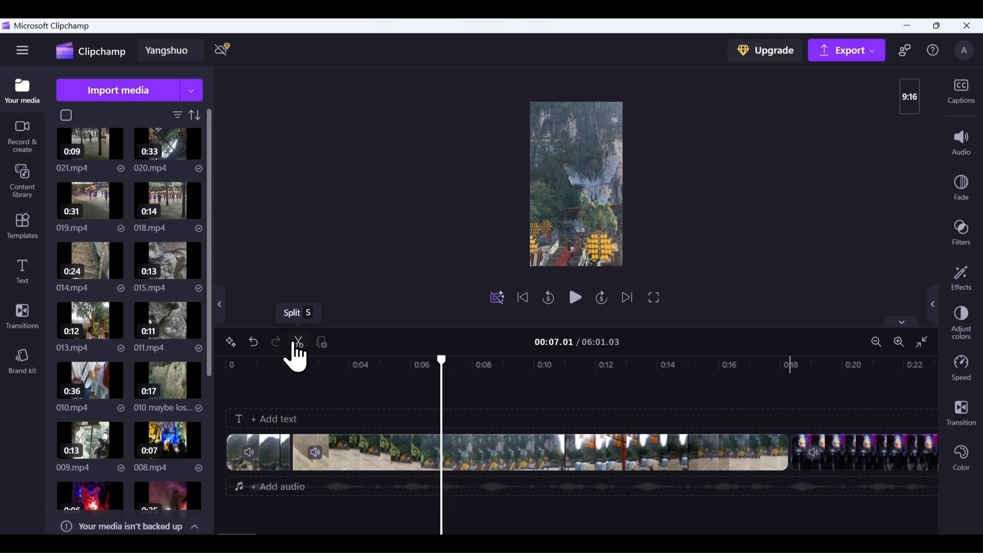
pyautogui.click(380, 463)
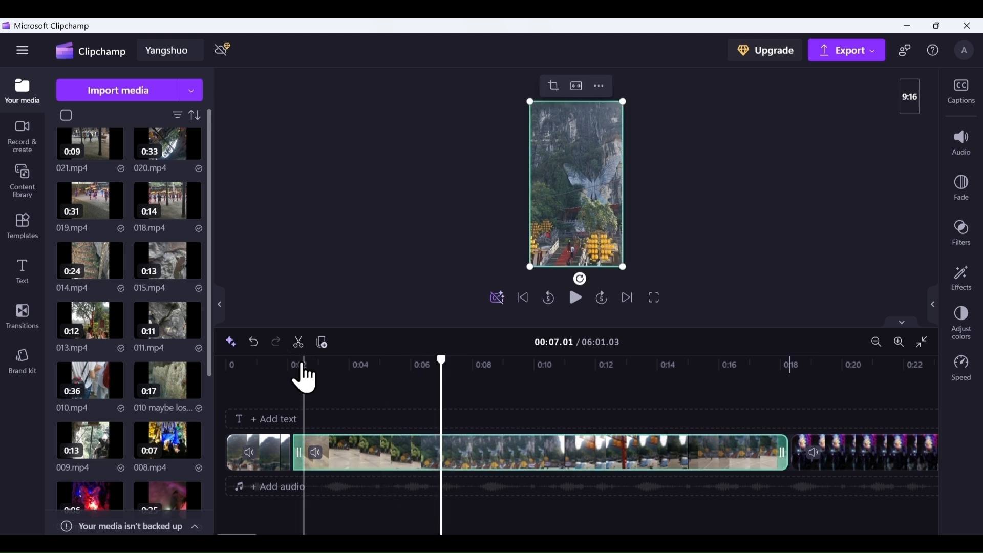
pyautogui.click(298, 343)
pyautogui.rightClick(384, 463)
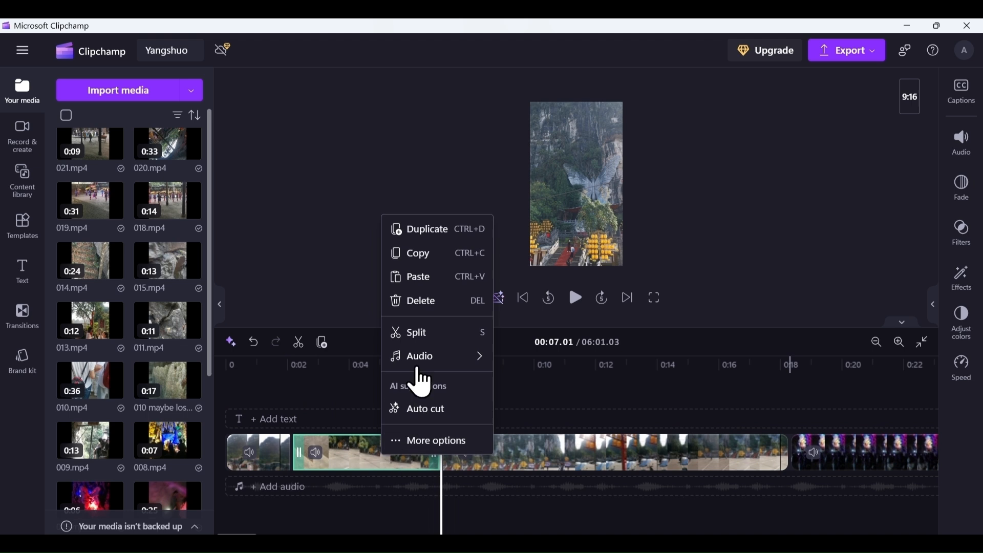
pyautogui.click(421, 302)
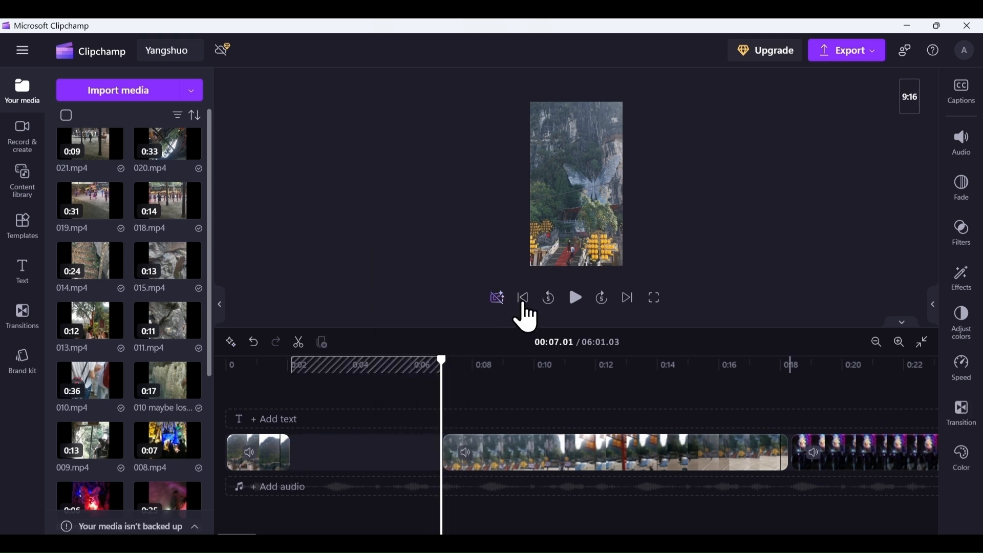
# Play back the rest of 002.mp4, split it at 00:10.21 and delete the segment after the split
pyautogui.click(579, 303)
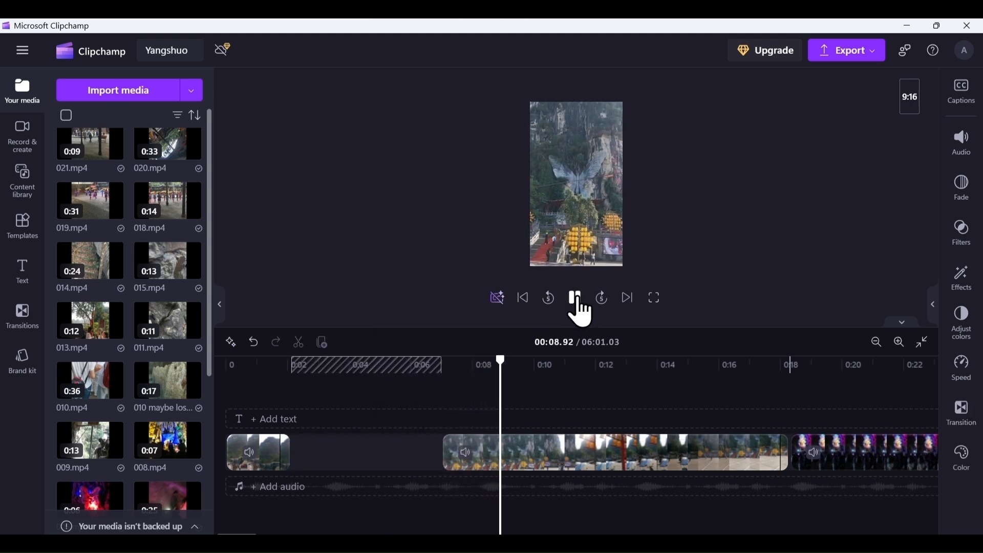
pyautogui.click(577, 300)
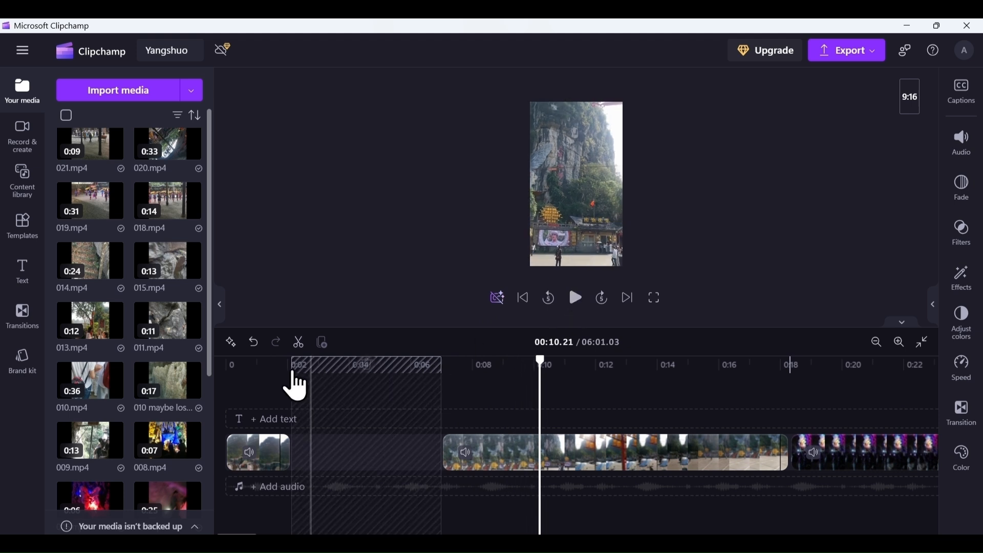
pyautogui.click(649, 463)
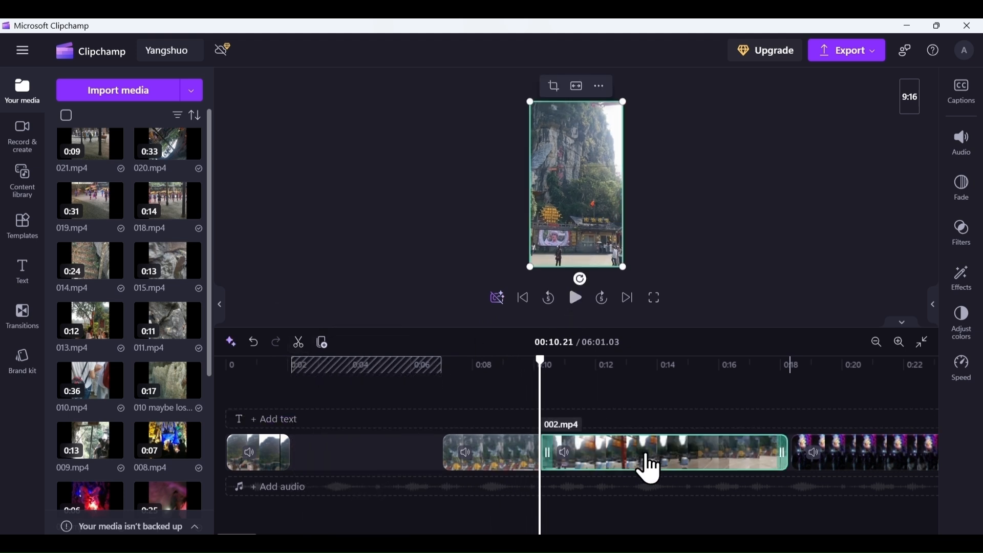
pyautogui.rightClick(647, 455)
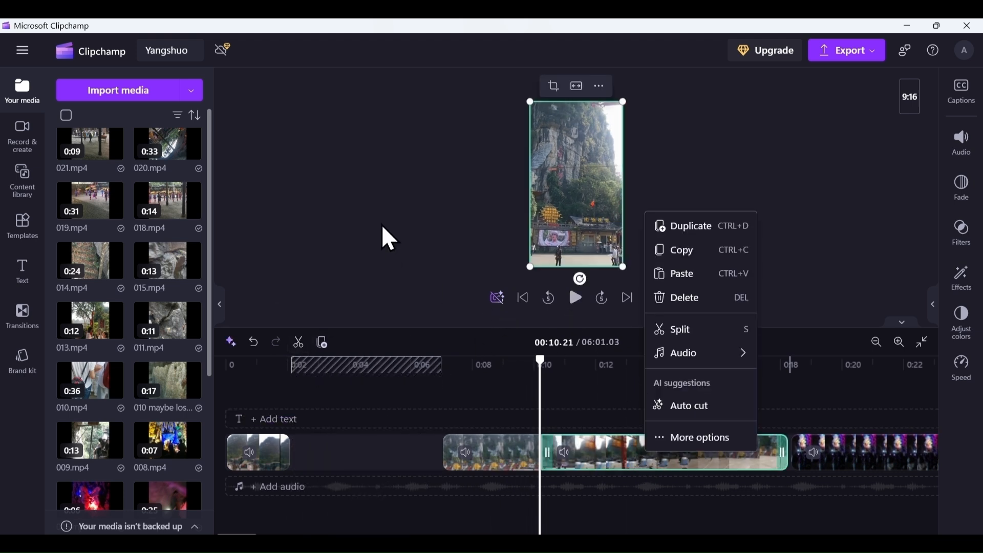
pyautogui.click(388, 238)
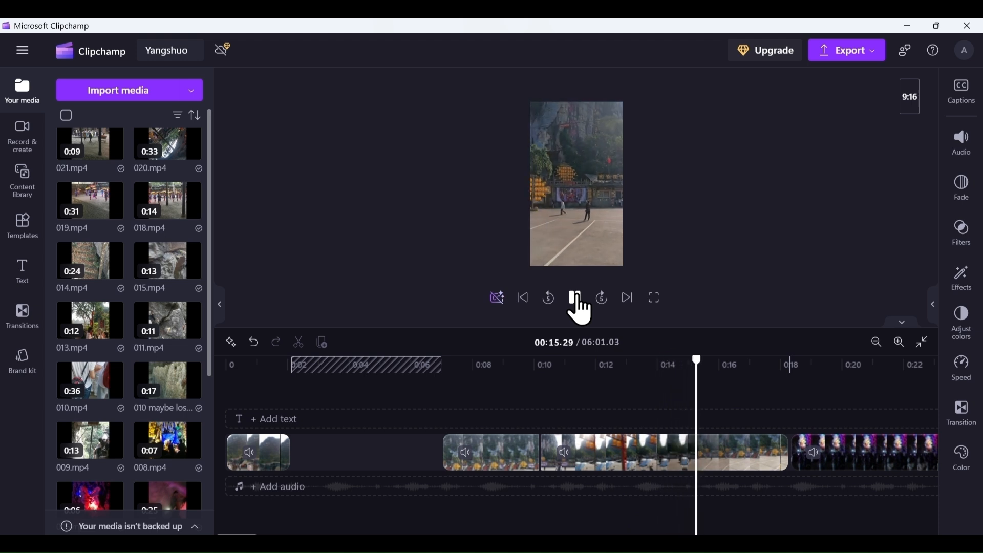
pyautogui.click(577, 300)
pyautogui.click(633, 457)
pyautogui.rightClick(634, 451)
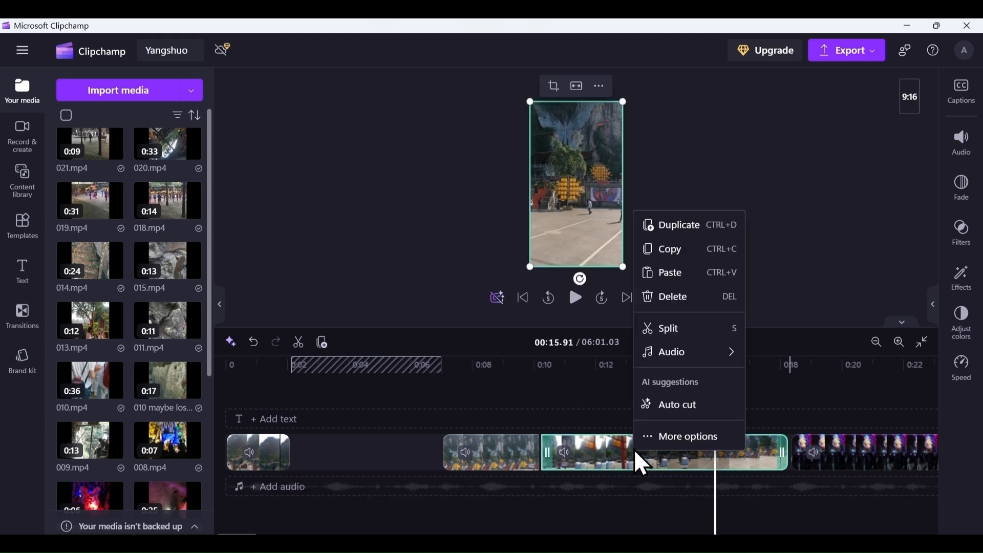
pyautogui.click(654, 293)
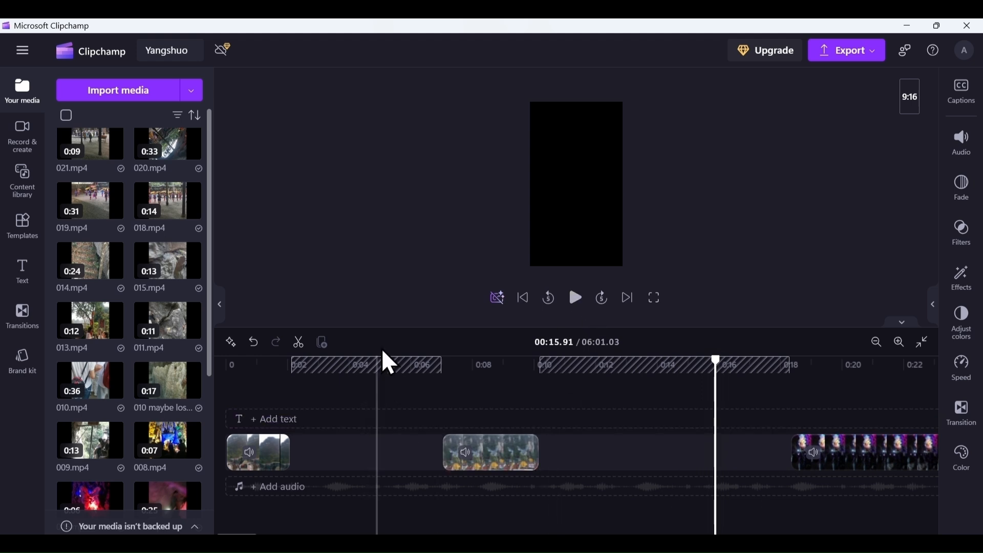
# Try closing only the gap between 001.mp4 and the kept 002.mp4 segment, and undo it
pyautogui.moveTo(367, 450)
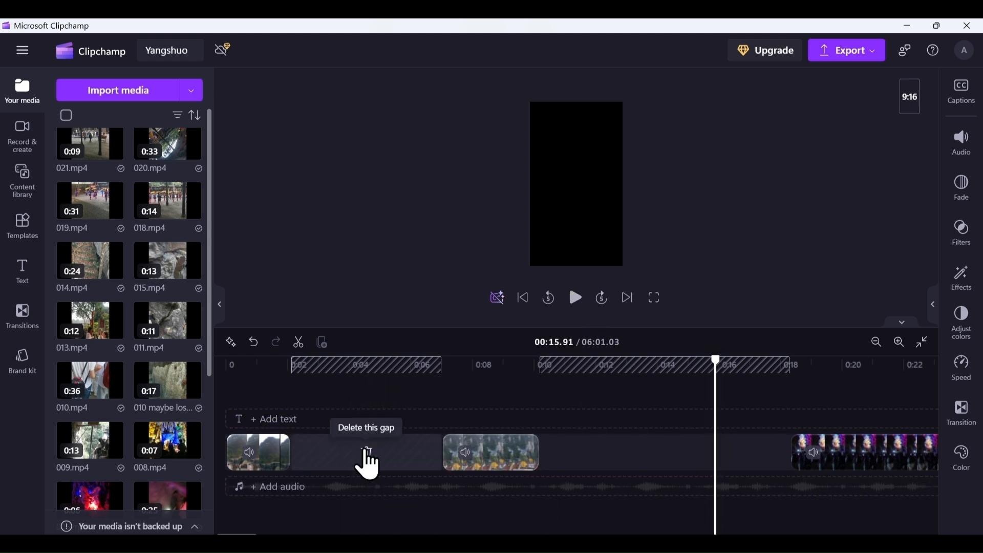
pyautogui.click(368, 452)
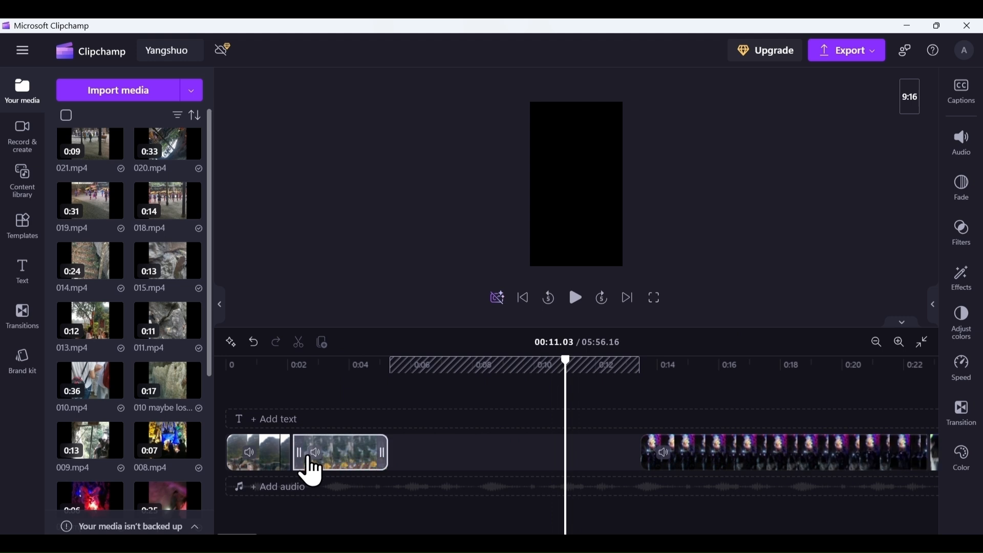
pyautogui.click(254, 343)
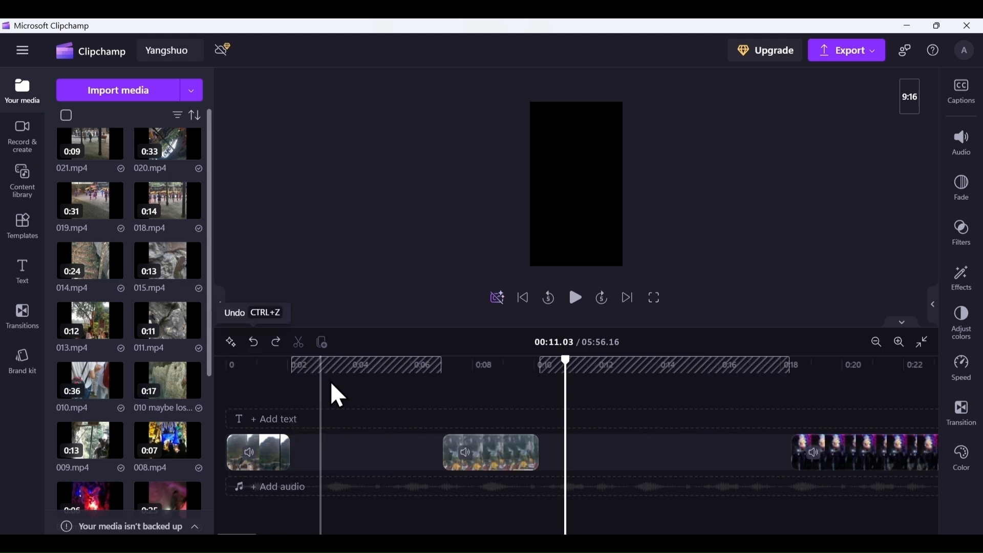
# Close all the visual gaps around the kept 002.mp4 segment at once
pyautogui.moveTo(362, 374)
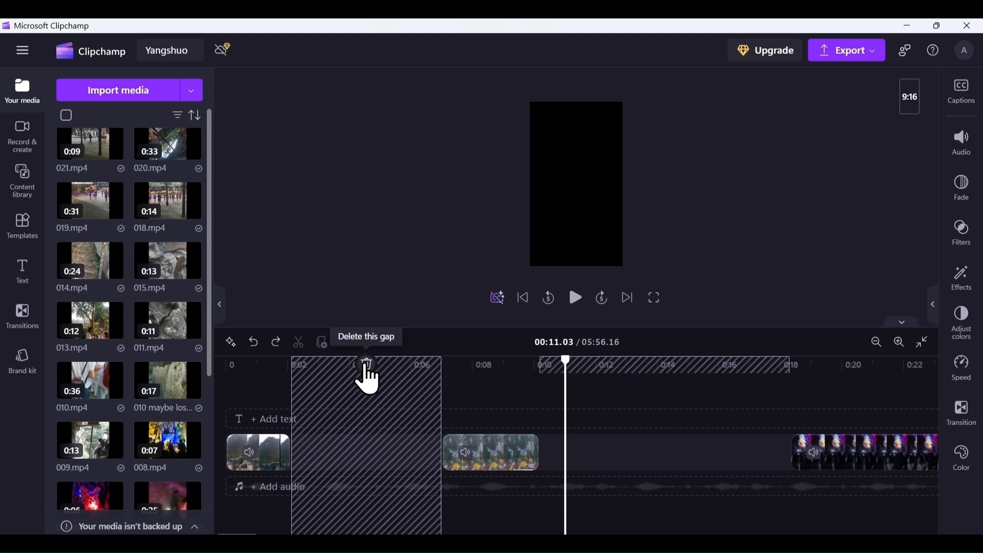
pyautogui.click(367, 367)
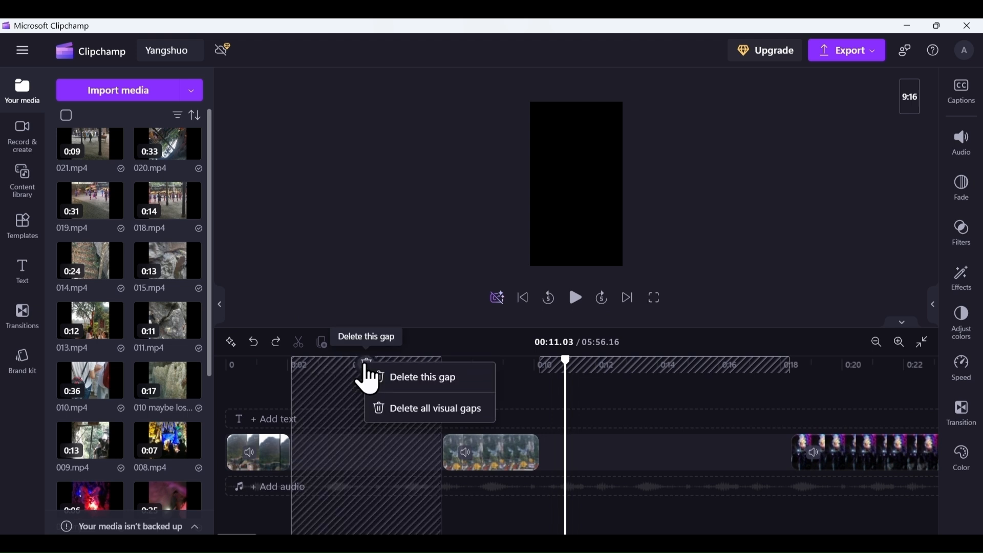
pyautogui.click(397, 410)
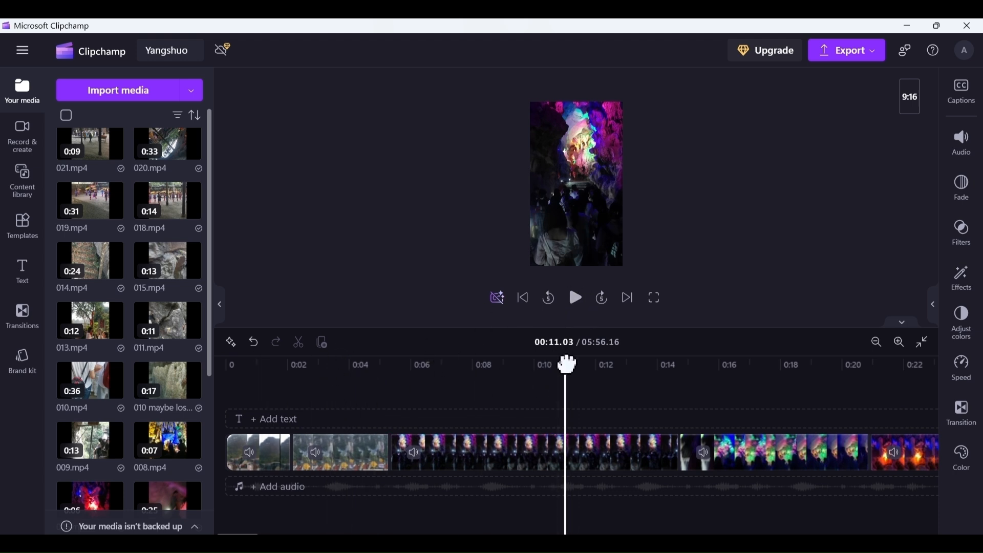
# Preview the footage around 002.mp4 and delete the dark purple-lit cave clip that directly follows it
pyautogui.moveTo(434, 366); pyautogui.dragTo(585, 364)
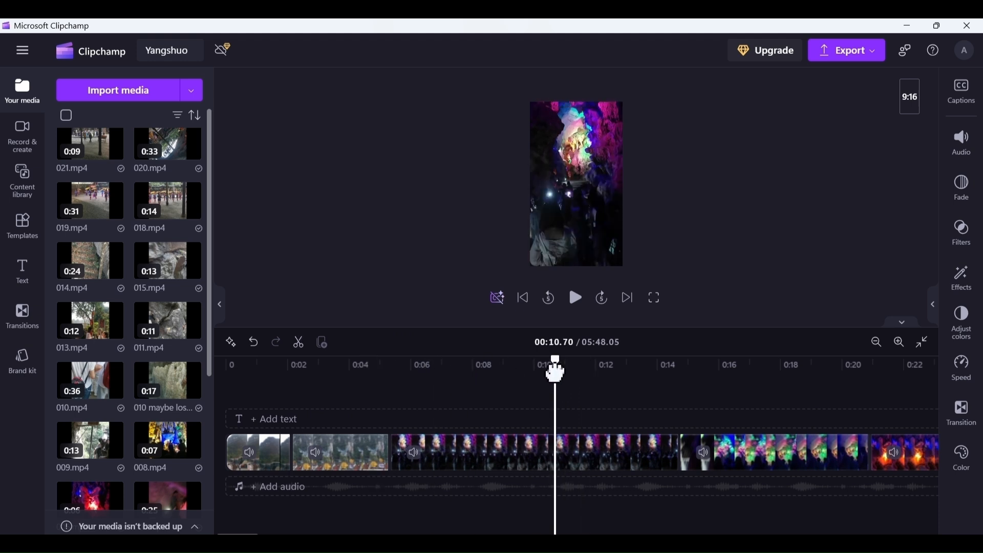
pyautogui.click(345, 363)
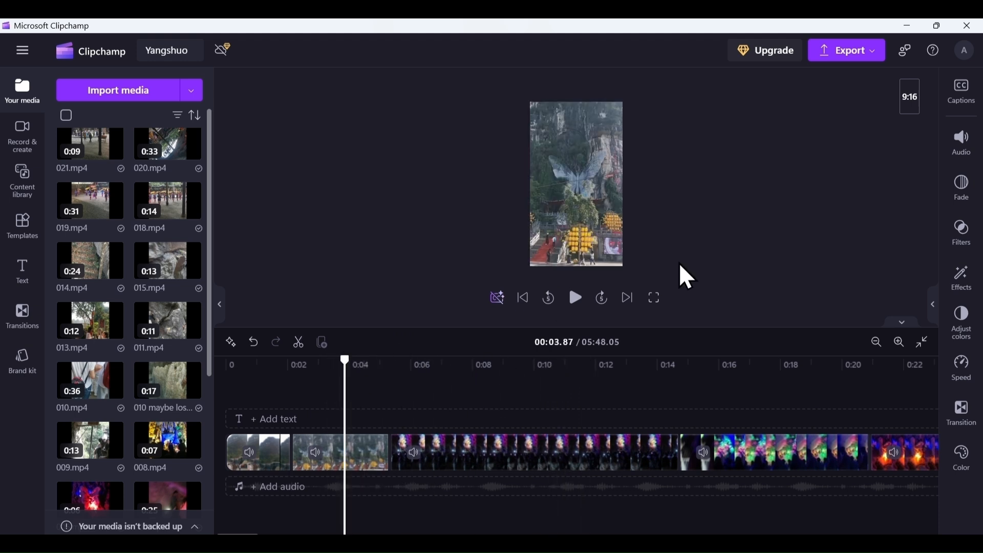
pyautogui.click(576, 299)
pyautogui.click(477, 448)
pyautogui.press('Delete')
# Play back the green-lit cave clip and move it directly behind 002.mp4
pyautogui.click(682, 365)
pyautogui.click(576, 299)
pyautogui.click(679, 365)
pyautogui.click(576, 298)
pyautogui.moveTo(751, 444); pyautogui.dragTo(467, 445)
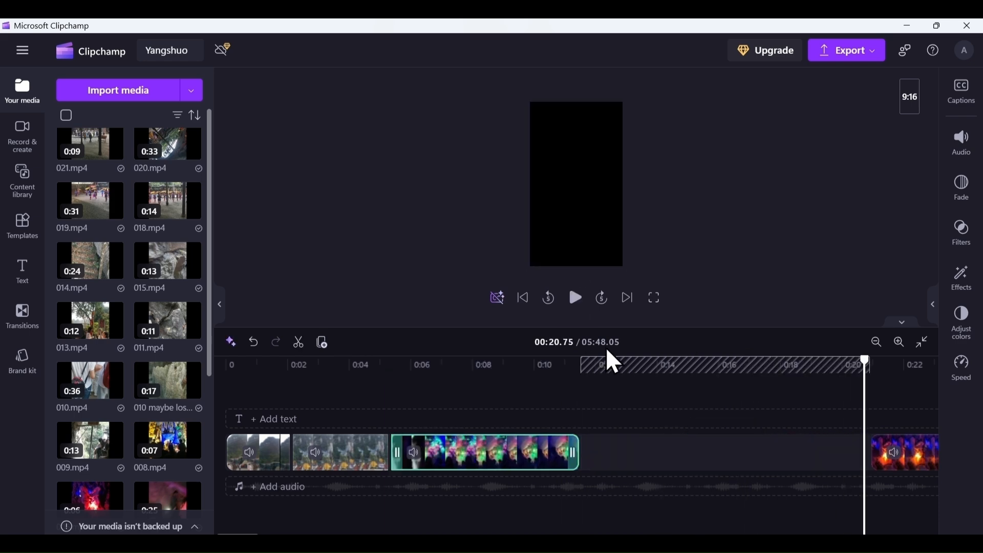
# Play back the following cave clips and split 006.mp4 at 00:25.42
pyautogui.click(576, 298)
pyautogui.click(575, 299)
pyautogui.click(601, 299)
pyautogui.click(549, 298)
pyautogui.click(550, 299)
pyautogui.click(576, 299)
pyautogui.click(715, 456)
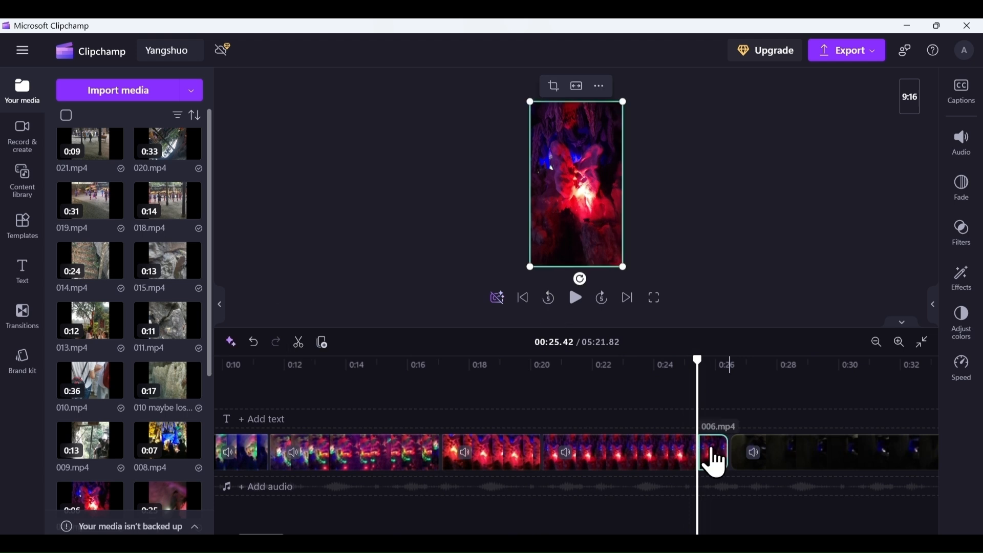
# Delete the end segment of 006.mp4 after the split and close the gap it leaves
pyautogui.rightClick(716, 461)
pyautogui.click(750, 290)
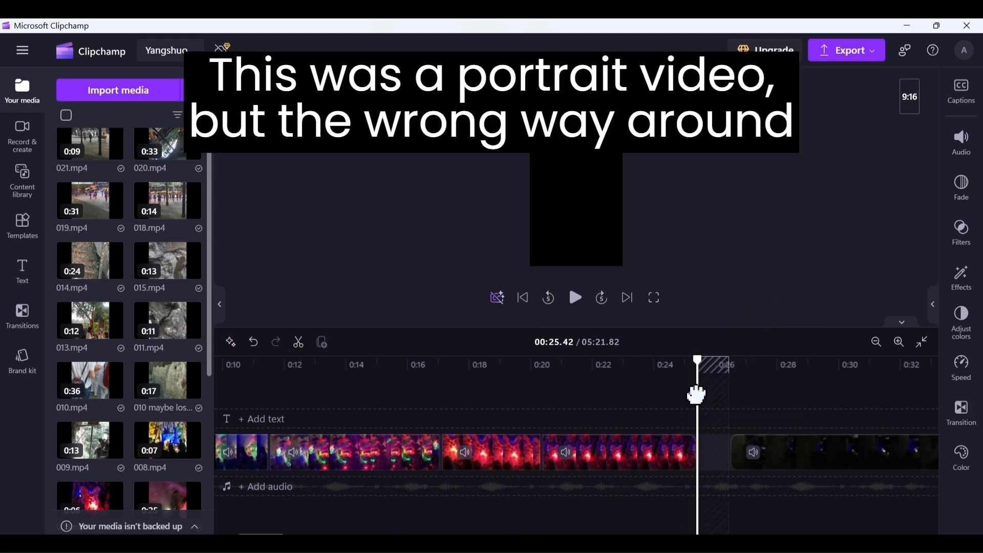
pyautogui.rightClick(712, 451)
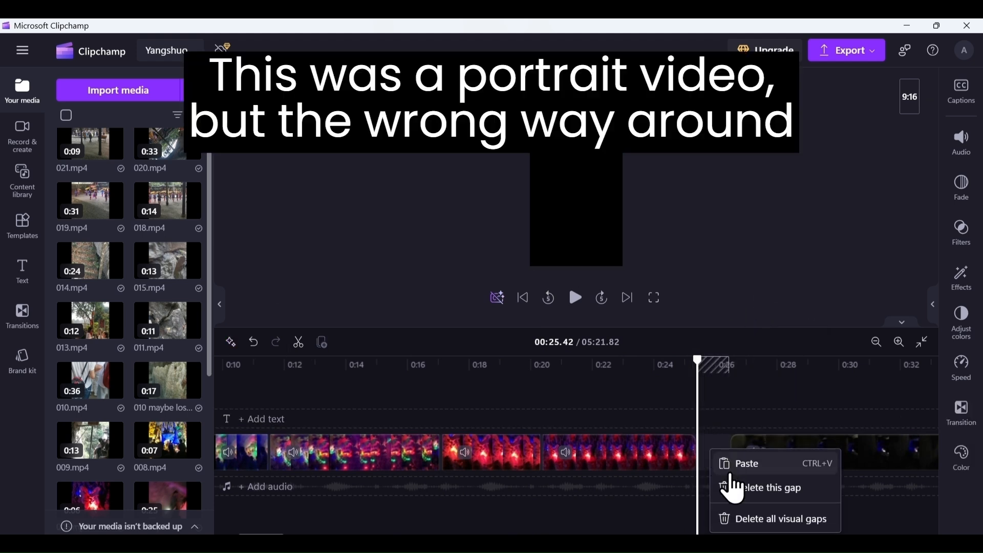
pyautogui.click(740, 489)
# Rotate the sideways dark clip after 006.mp4 90 degrees clockwise and make it fill the 9:16 frame
pyautogui.click(576, 298)
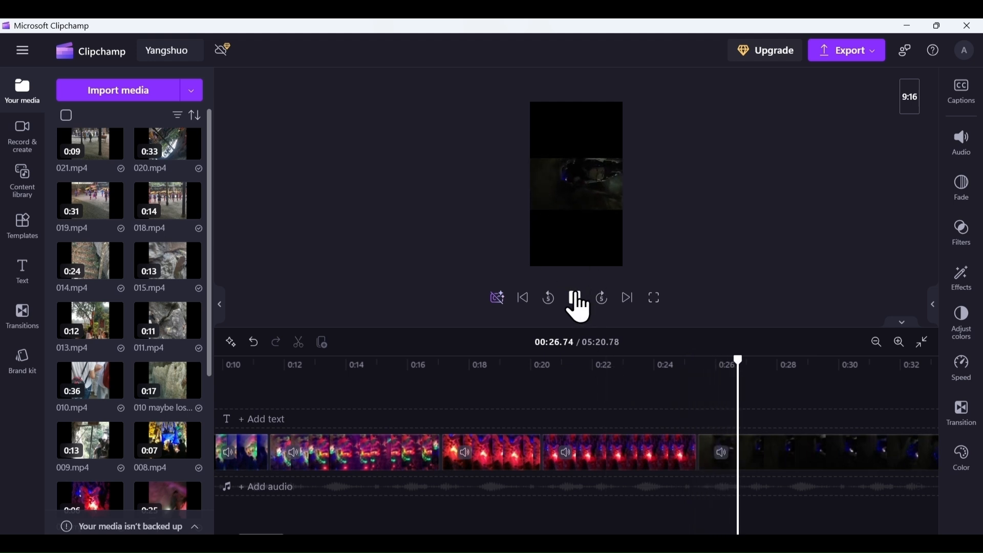
pyautogui.click(804, 458)
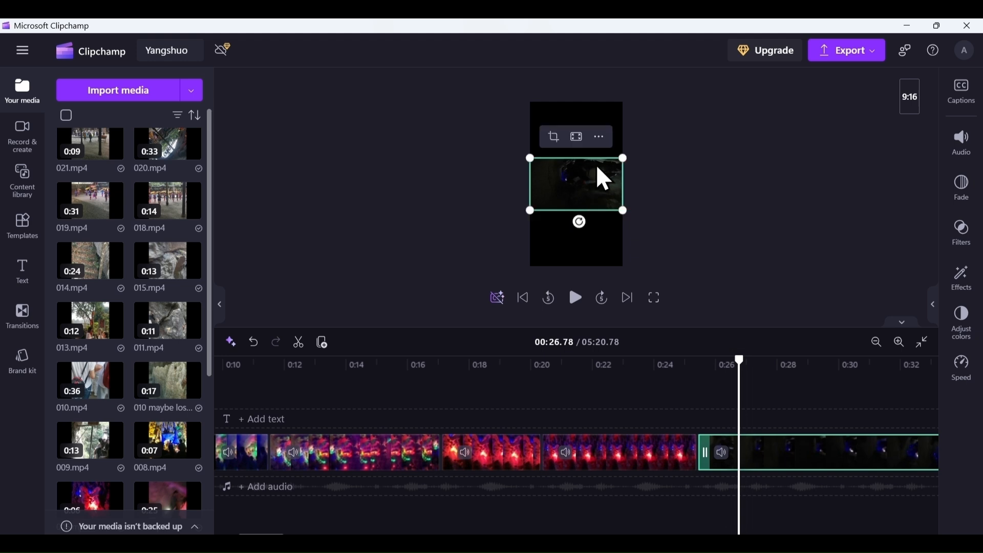
pyautogui.click(600, 141)
pyautogui.click(637, 161)
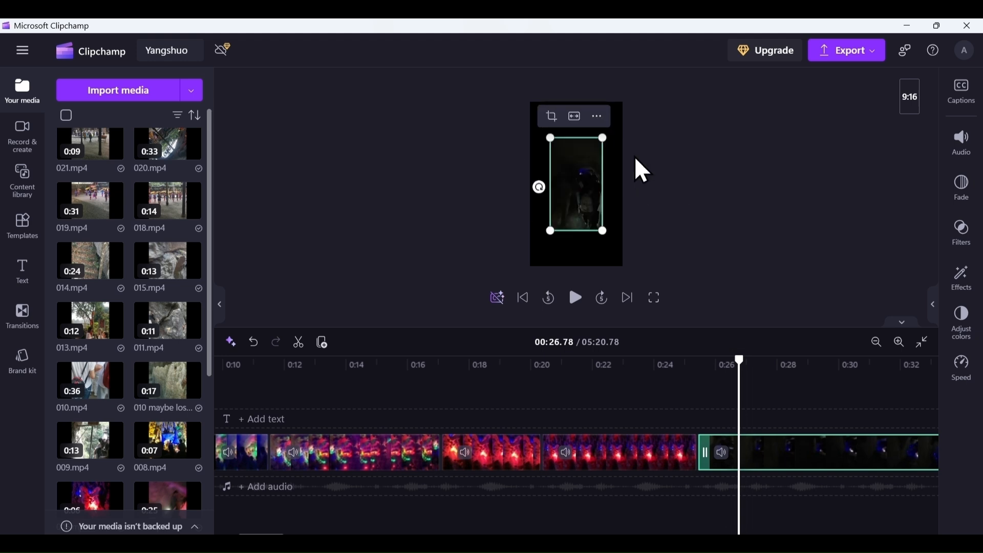
pyautogui.click(577, 117)
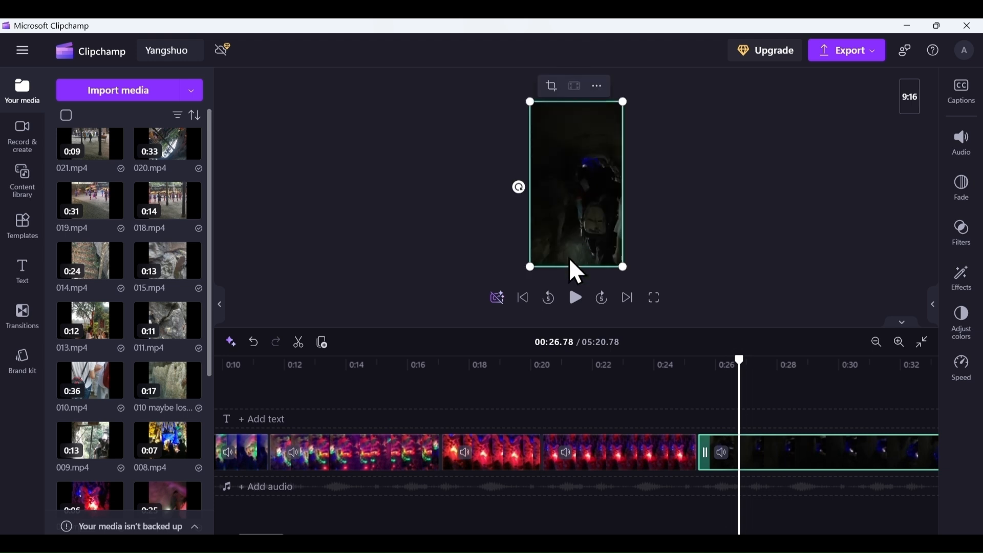
# Play back the dark cave clip and the footage after it up to the closing flower-garden clip
pyautogui.click(577, 301)
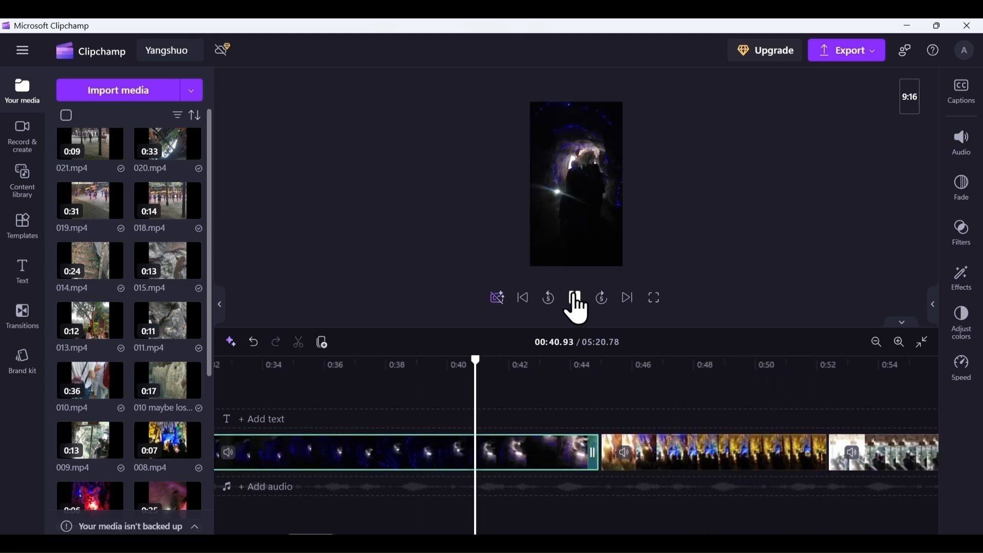
pyautogui.rightClick(581, 201)
pyautogui.click(676, 283)
pyautogui.click(577, 301)
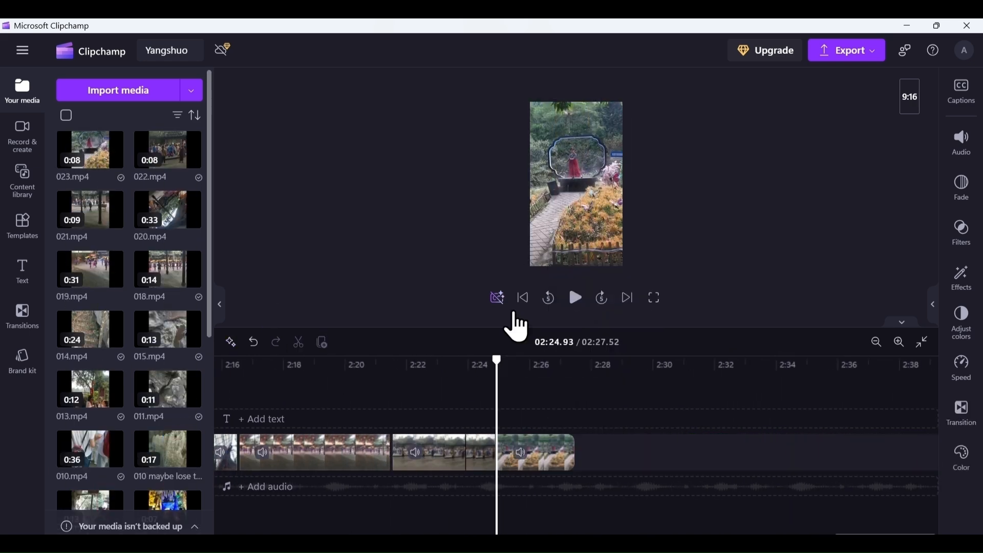
# Delete the leftover end segment of 023.mp4 and return the playhead to the start of the video
pyautogui.click(712, 455)
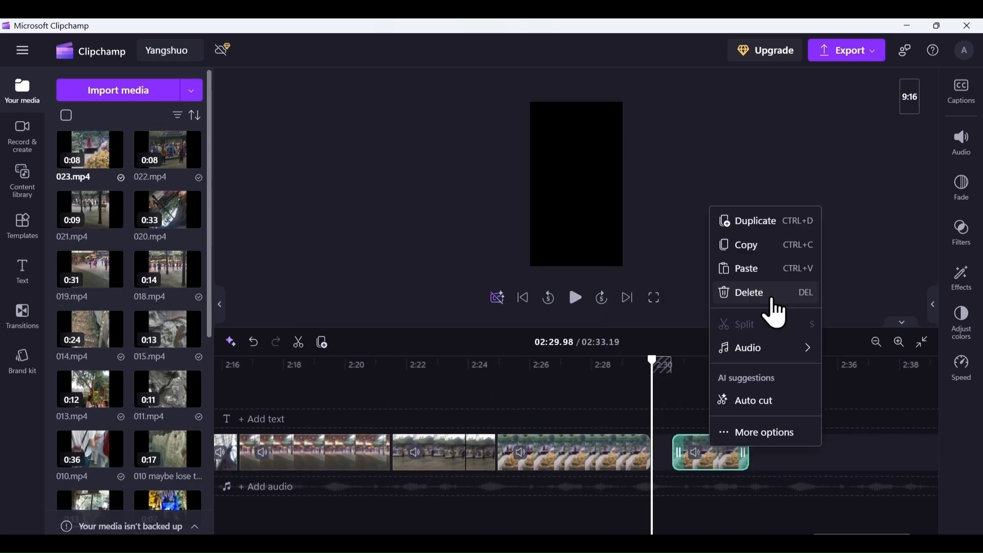
pyautogui.press('Delete')
pyautogui.click(522, 299)
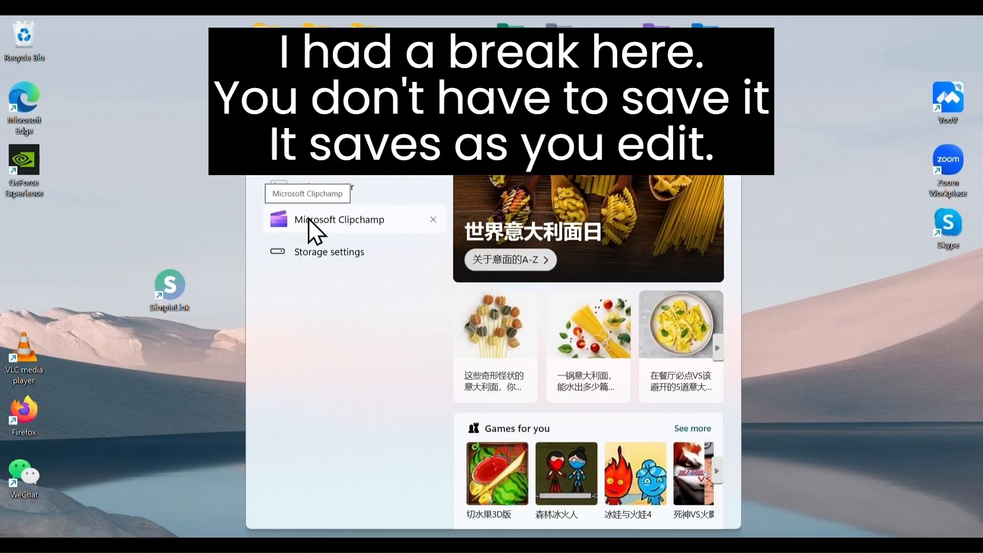
# Launch Microsoft Clipchamp and reopen the Yangshuo project from the saved videos
pyautogui.click(309, 219)
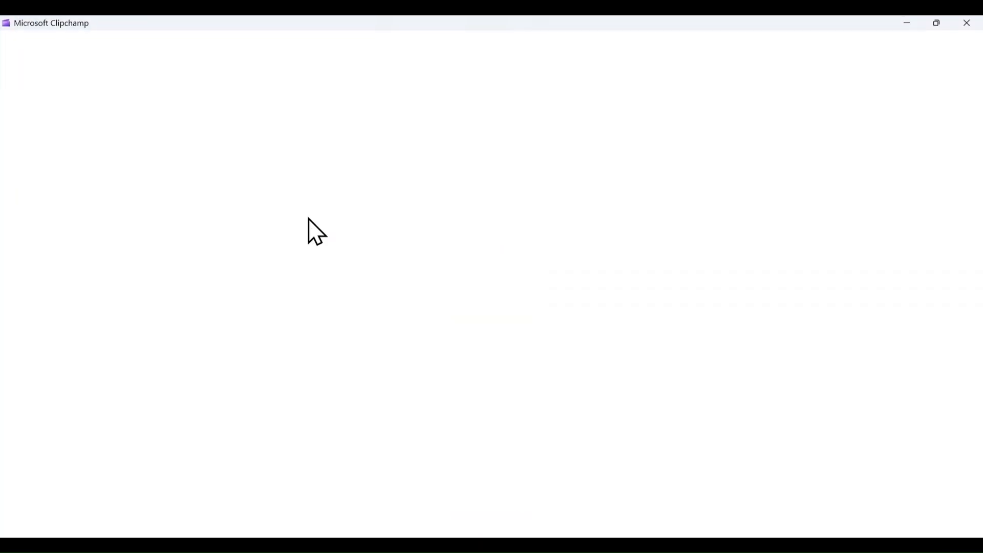
pyautogui.scroll(-10, 318, 198)
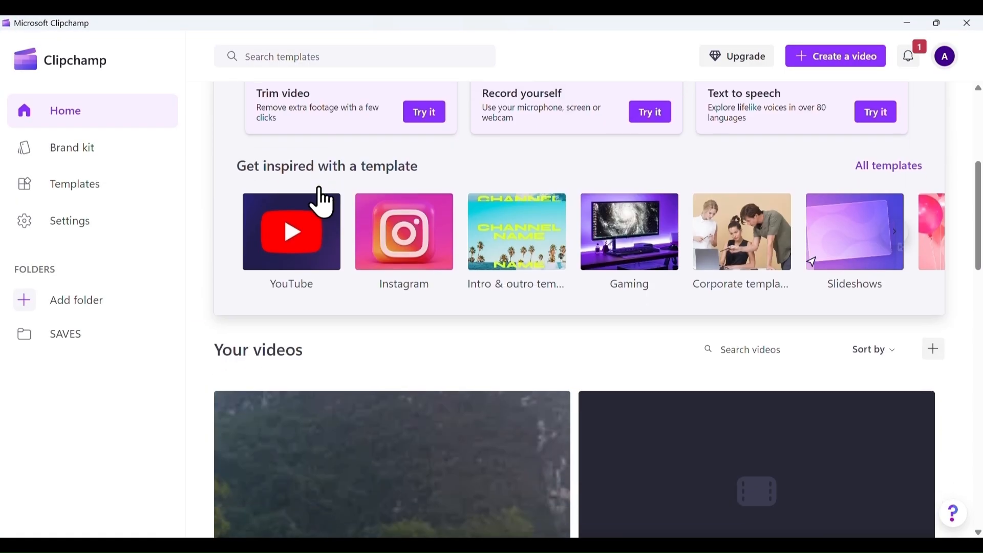
pyautogui.click(353, 287)
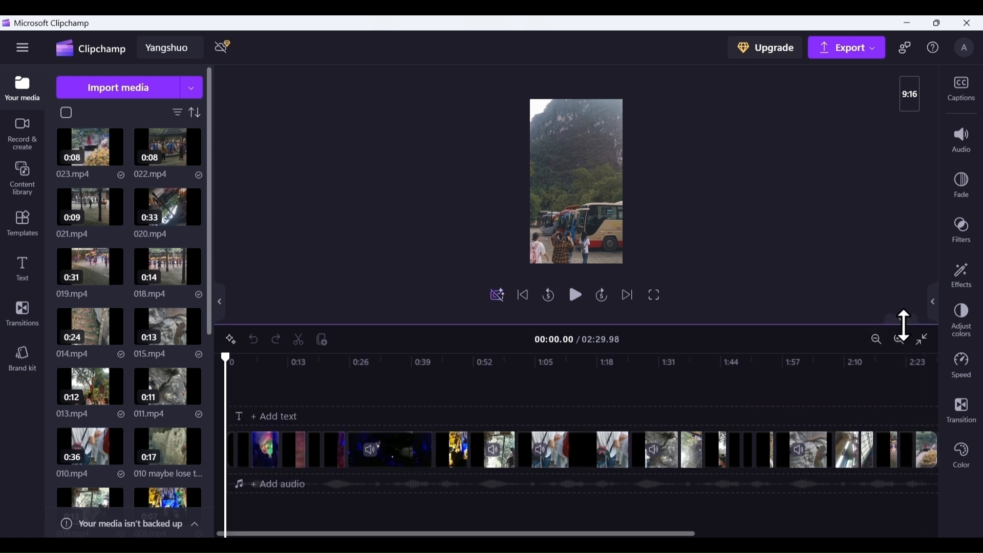
# Review the opening and cave clips from the start in full-screen preview, then return to the editor
pyautogui.click(900, 341)
pyautogui.click(900, 341)
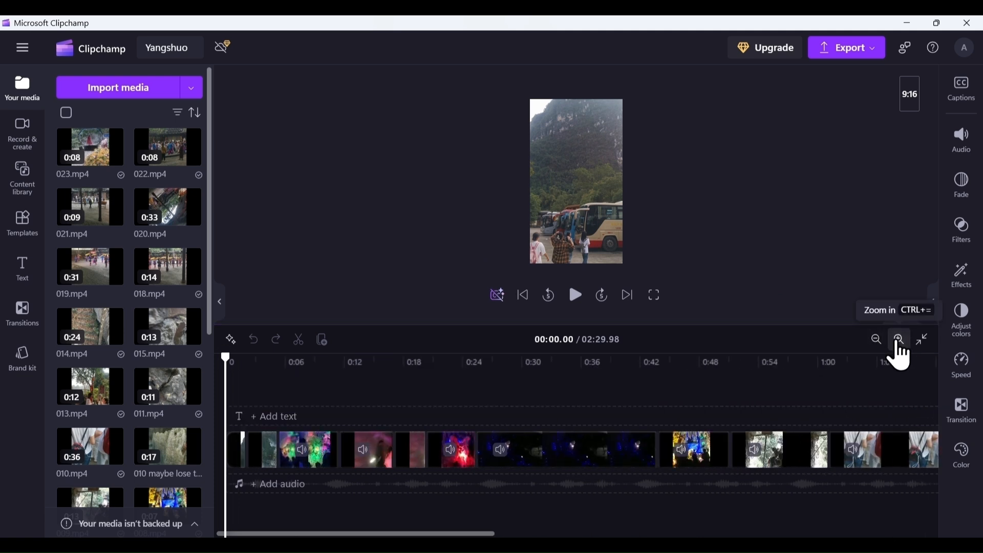
pyautogui.click(900, 341)
pyautogui.click(900, 340)
pyautogui.click(900, 340)
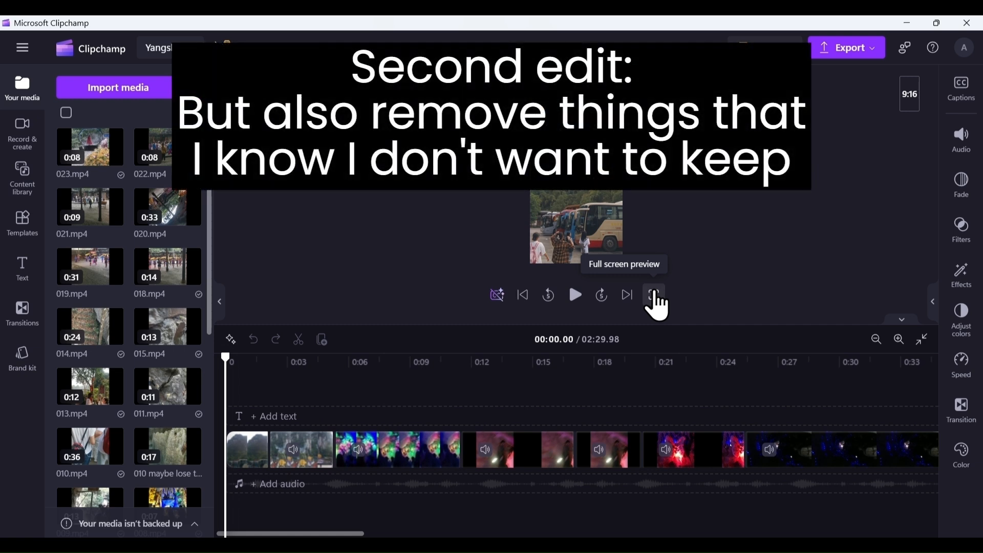
pyautogui.click(654, 295)
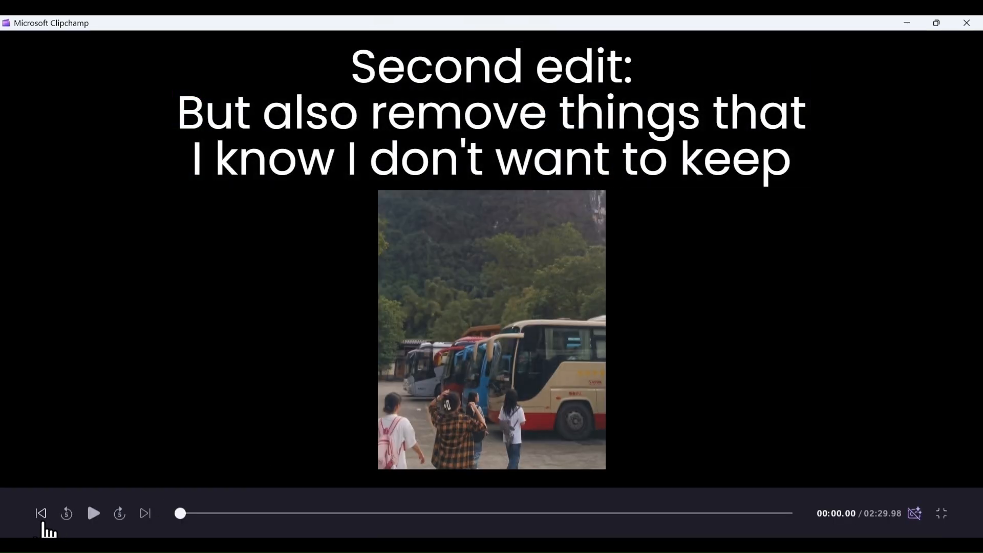
pyautogui.click(94, 513)
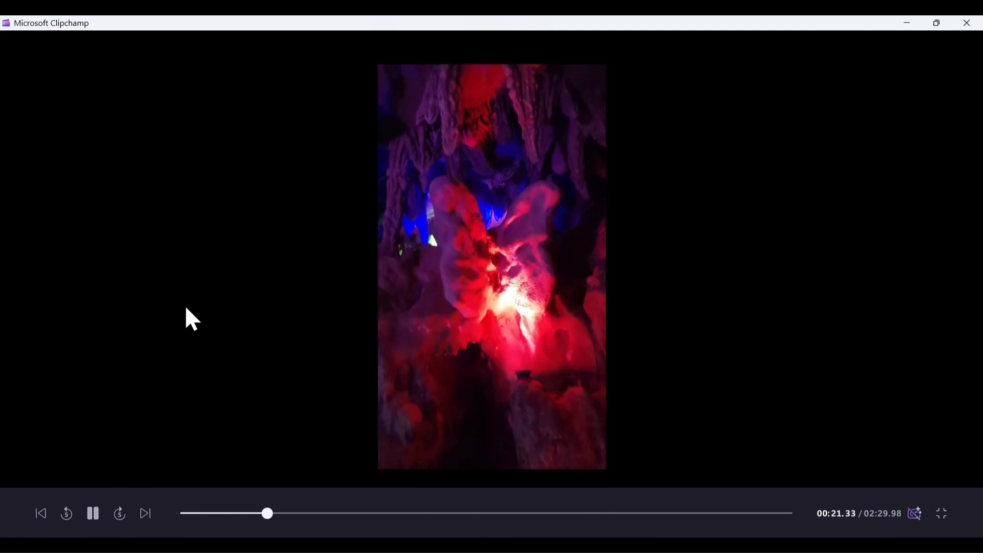
pyautogui.click(119, 513)
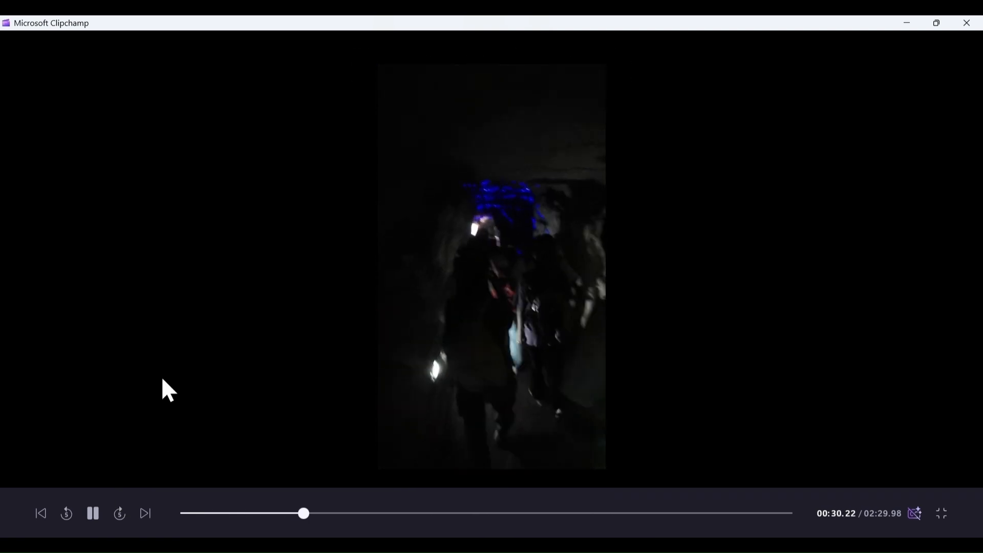
pyautogui.click(93, 514)
pyautogui.press('Escape')
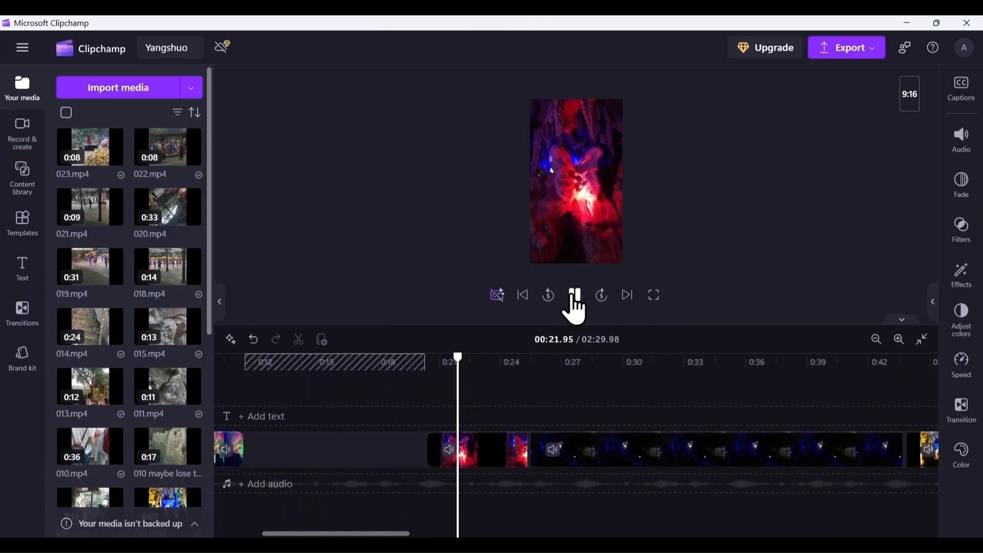
# Play back the multicoloured cave-lights clip after the opening cliff clip and delete it from the timeline
pyautogui.click(602, 464)
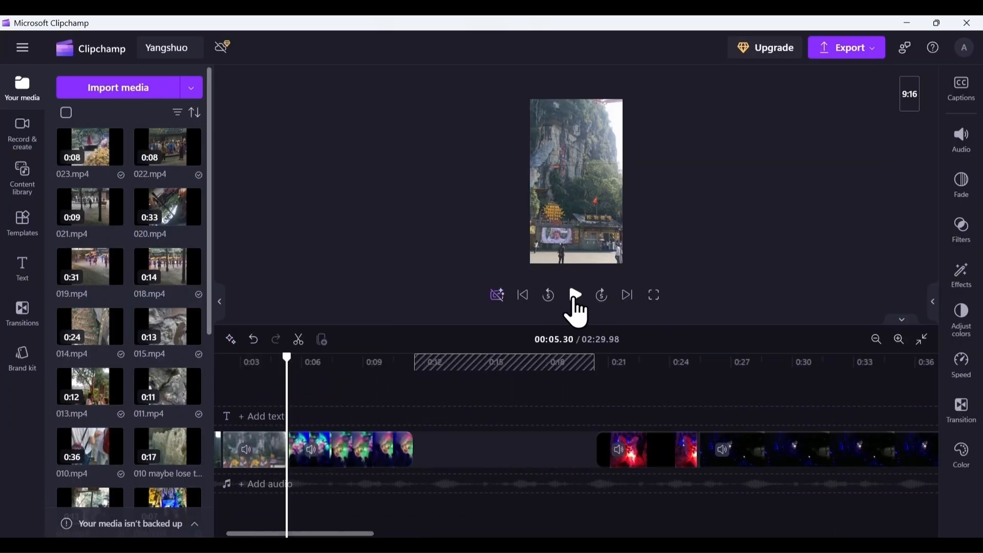
pyautogui.click(575, 297)
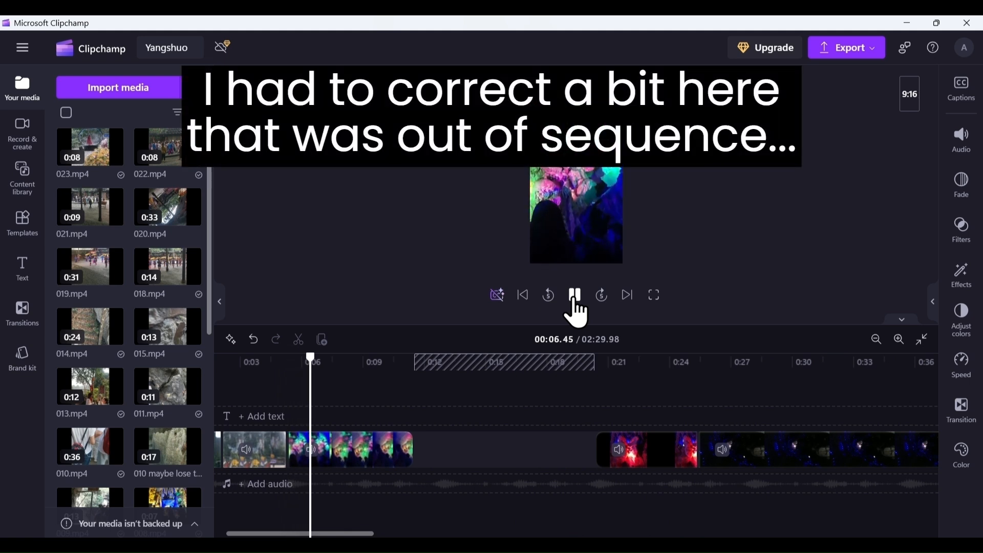
pyautogui.click(575, 296)
pyautogui.click(370, 459)
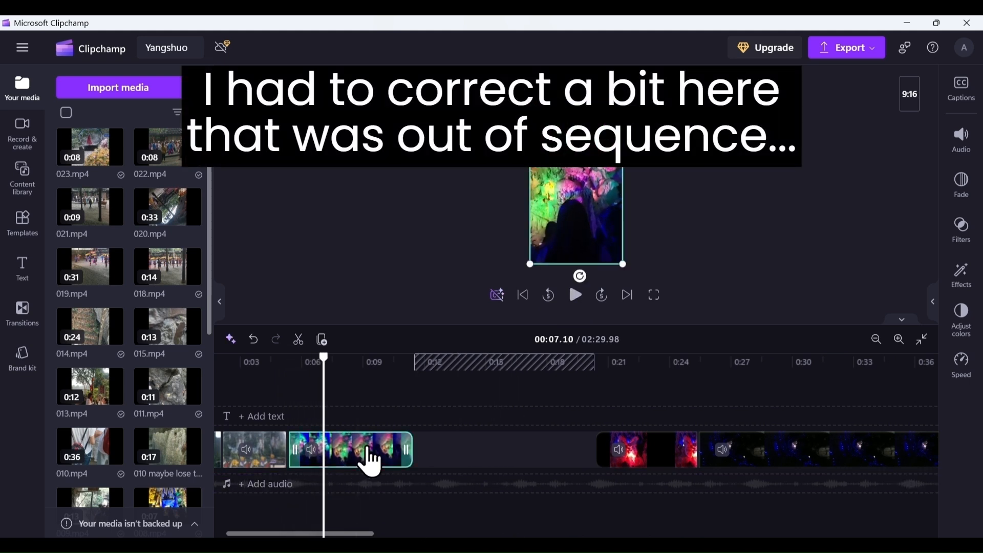
pyautogui.rightClick(368, 456)
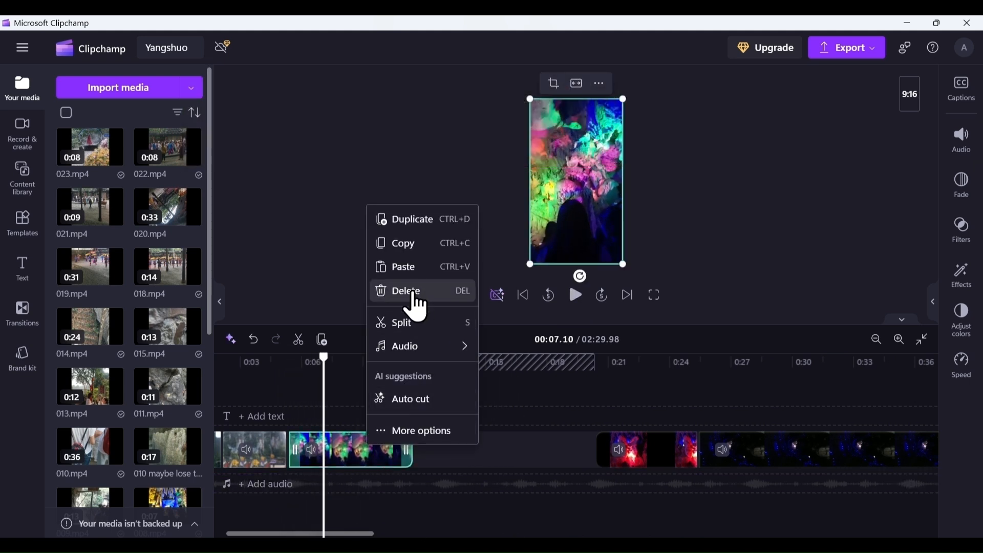
pyautogui.click(416, 295)
# Move the red-lit cave clip onto a separate track above and place 007.mp4 directly behind the opening cliff clip
pyautogui.click(648, 456)
pyautogui.moveTo(656, 452); pyautogui.dragTo(730, 425)
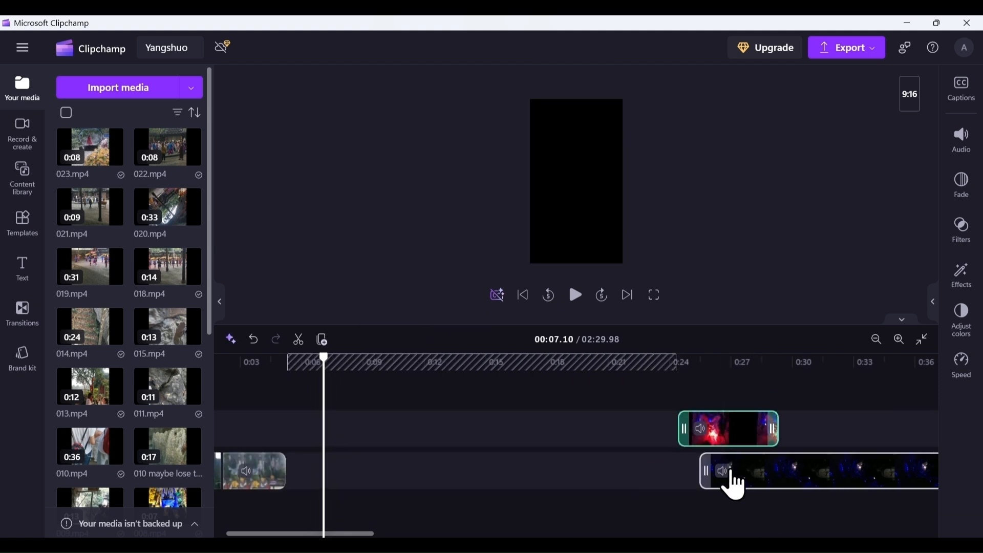
pyautogui.click(793, 485)
pyautogui.moveTo(794, 485); pyautogui.dragTo(378, 483)
# Play back 007.mp4, split it at 00:16.19 and delete the part before the split
pyautogui.click(270, 361)
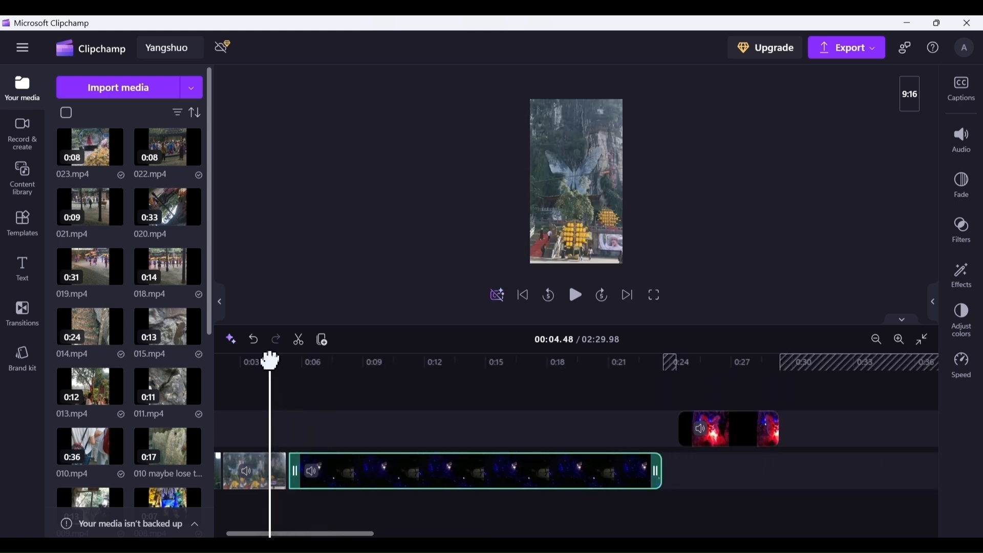
pyautogui.click(575, 297)
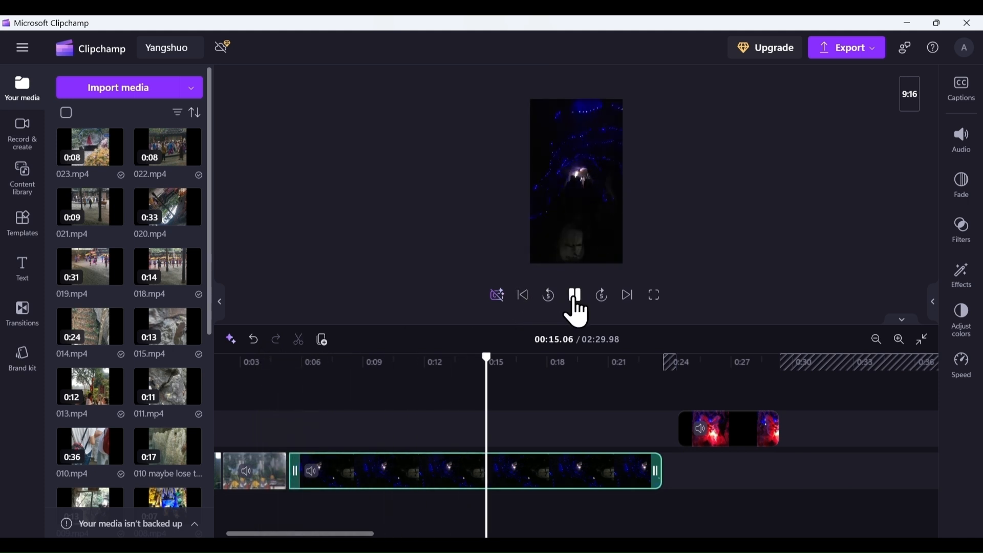
pyautogui.click(575, 296)
pyautogui.press('s')
pyautogui.rightClick(417, 482)
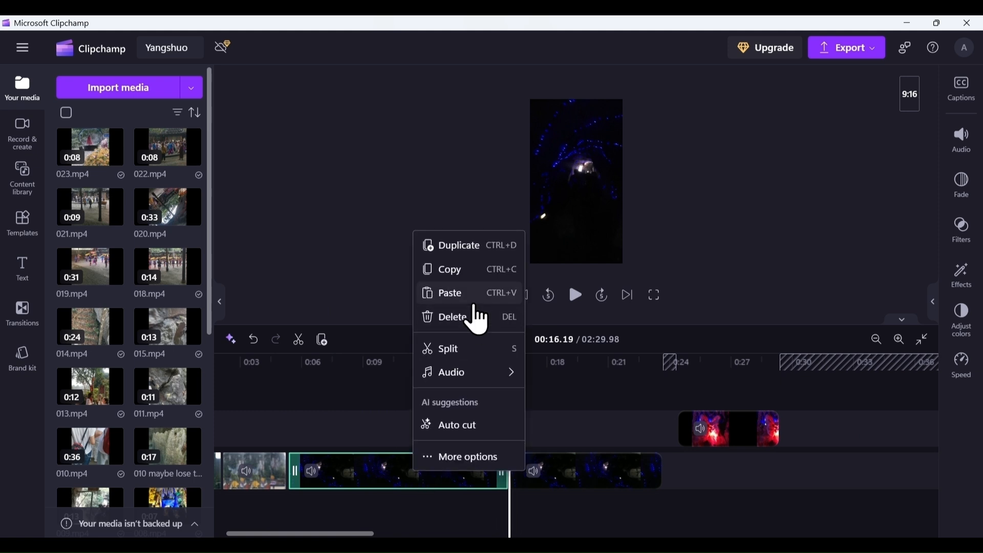
pyautogui.click(463, 318)
# Bring the remaining part of 007.mp4 directly behind the opening cliff clip and close the gap that follows it
pyautogui.click(402, 472)
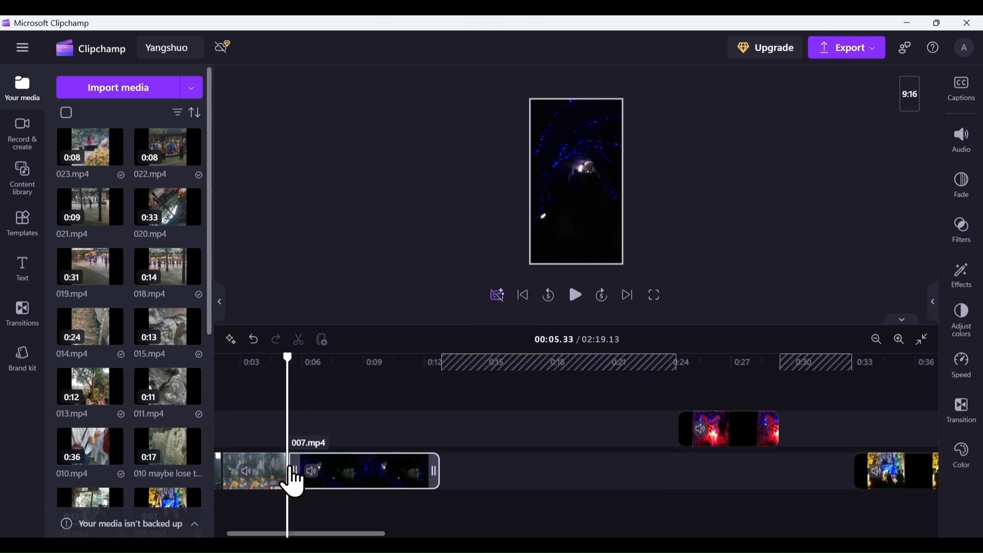
pyautogui.click(267, 394)
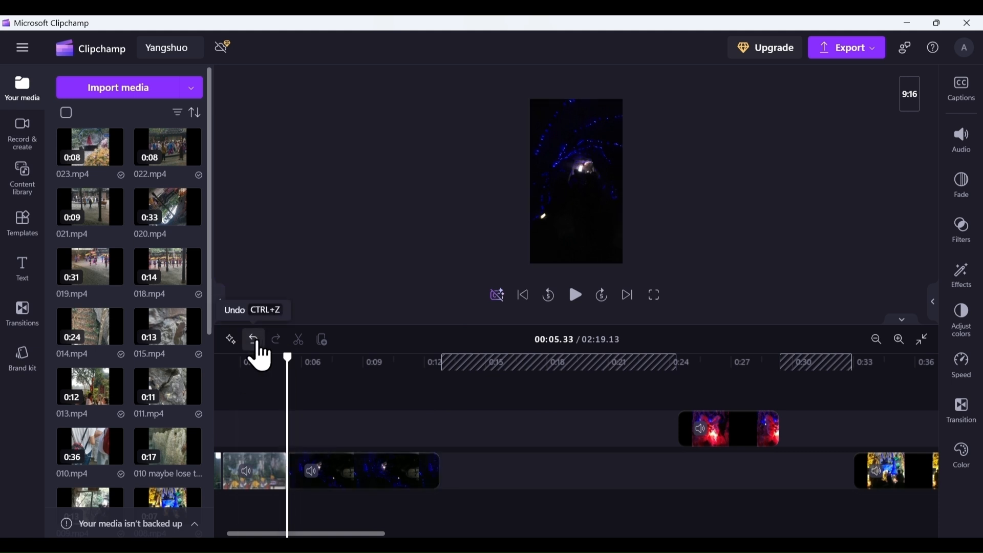
pyautogui.click(254, 342)
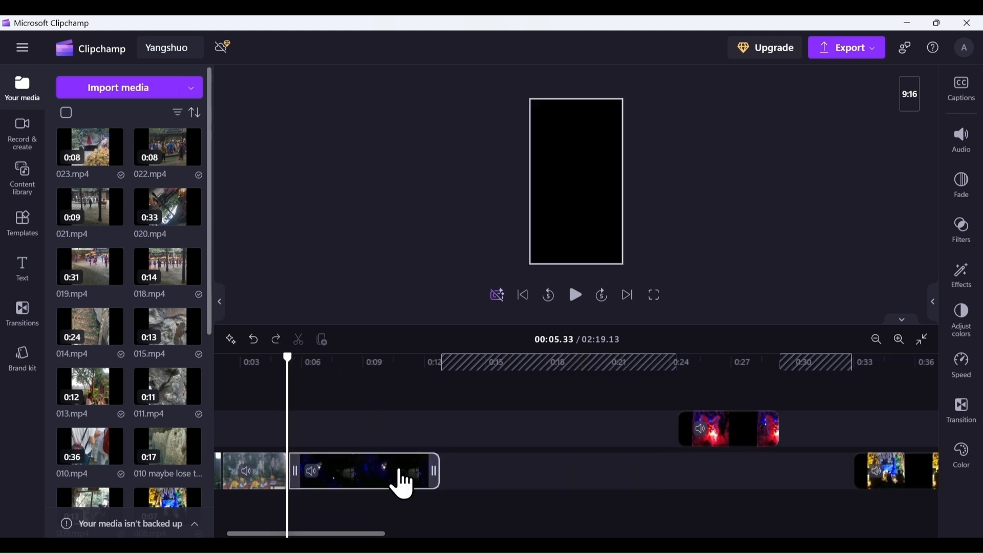
pyautogui.click(399, 362)
pyautogui.click(449, 408)
# Play back the opening, split 007.mp4 at 00:09.41 and delete the part after the split
pyautogui.click(576, 296)
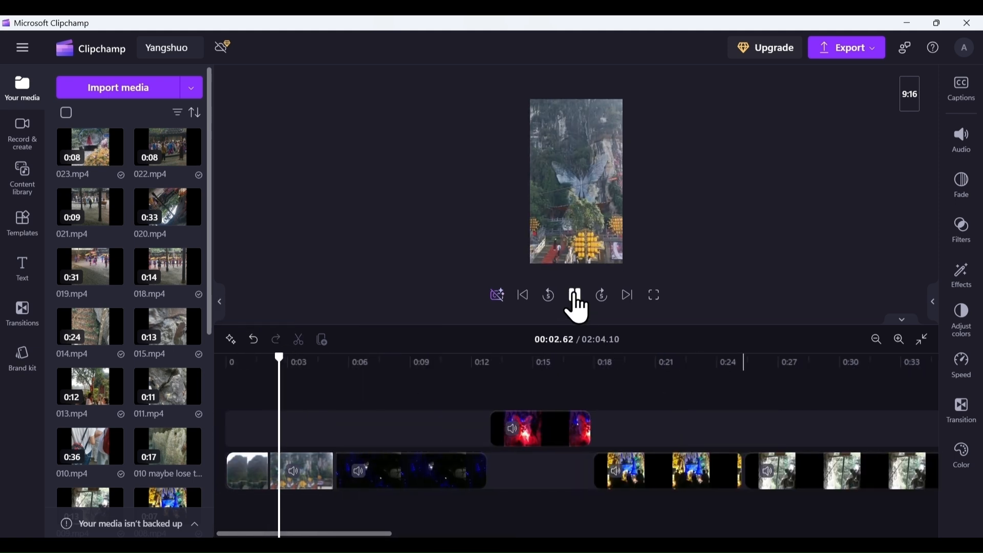
pyautogui.click(418, 472)
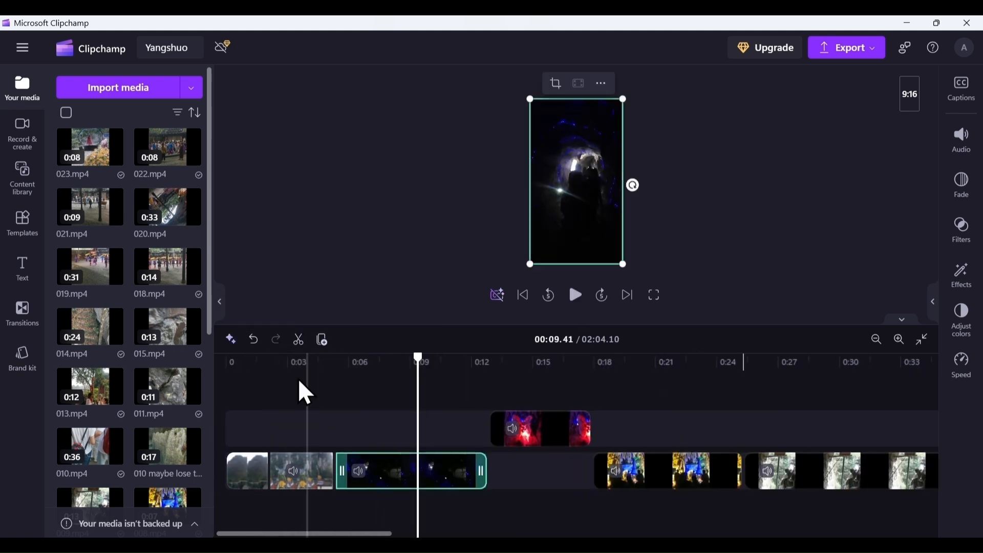
pyautogui.click(299, 339)
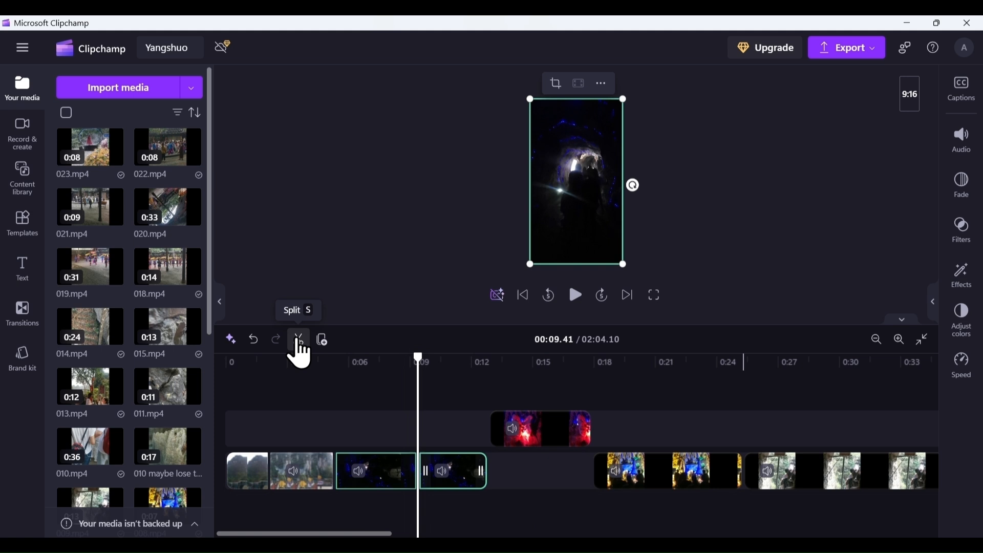
pyautogui.rightClick(456, 472)
pyautogui.click(485, 310)
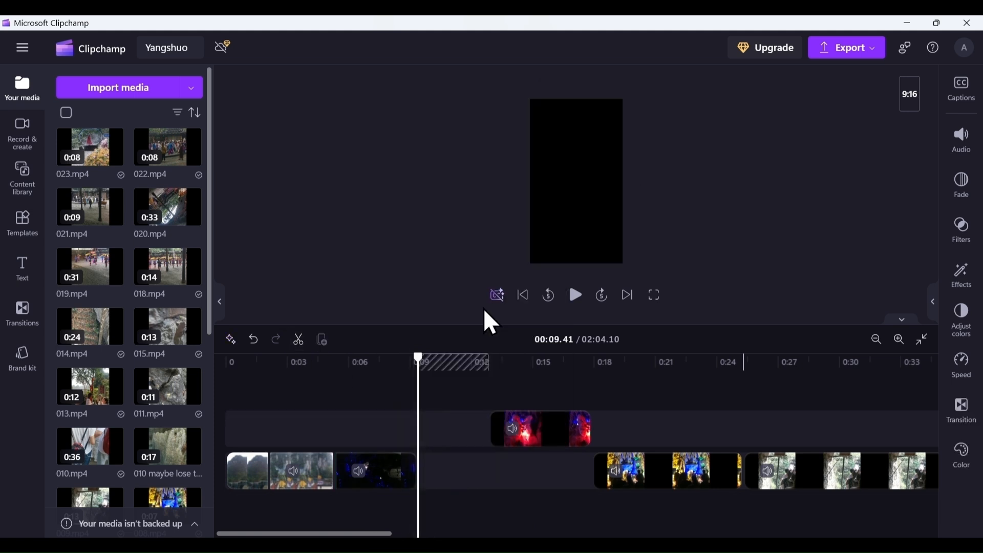
# Move the red-lit cave clip back to the main track behind 007.mp4 and close the gaps around it
pyautogui.click(550, 437)
pyautogui.moveTo(551, 441); pyautogui.dragTo(506, 471)
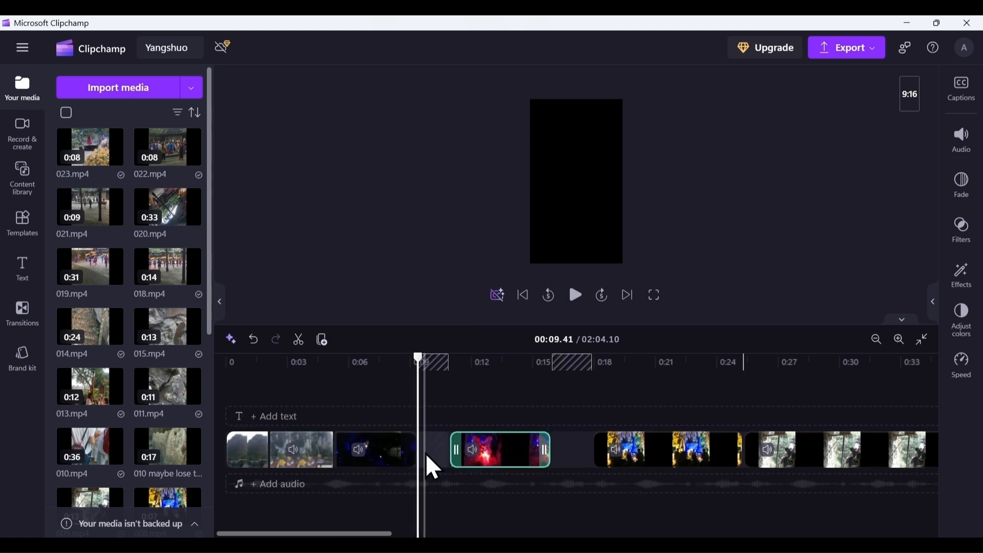
pyautogui.rightClick(430, 372)
pyautogui.click(487, 406)
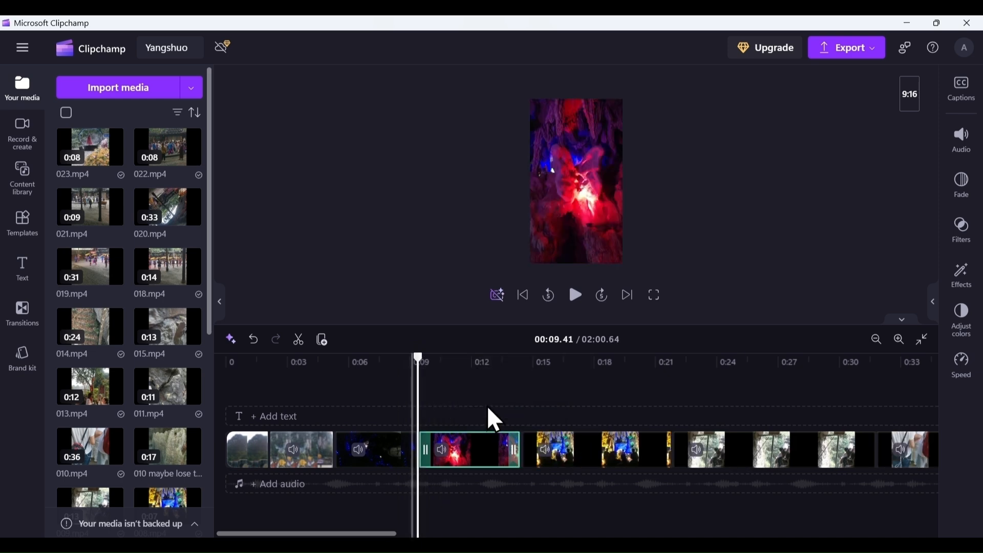
# Play the edit through, then return to the start and watch the whole video in full-screen preview
pyautogui.click(575, 295)
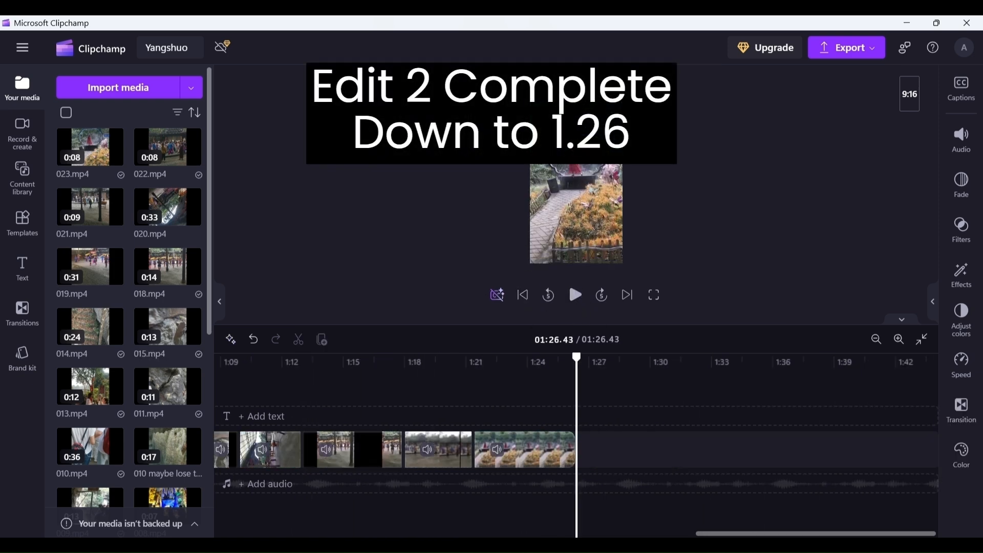
pyautogui.click(522, 295)
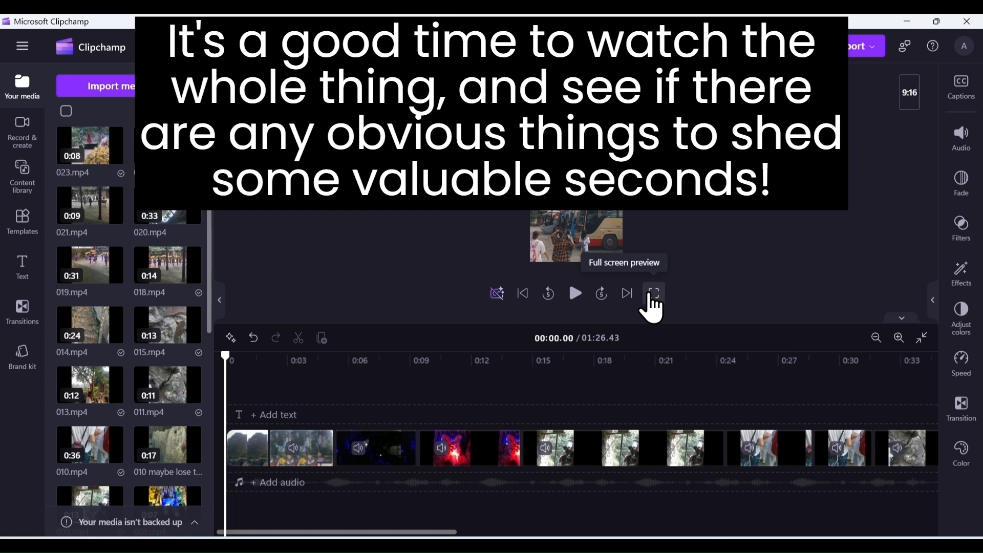
pyautogui.click(653, 295)
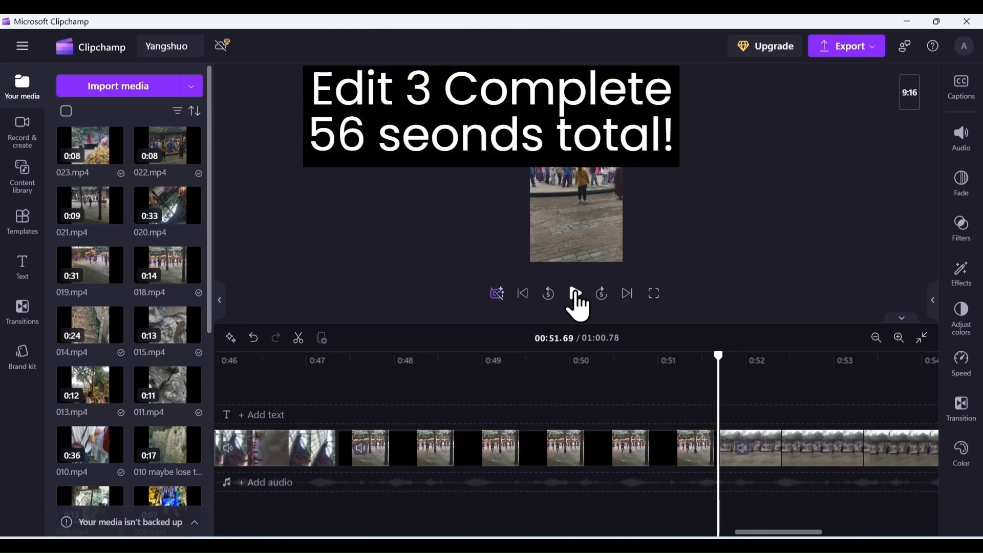
# Delete the 022.mp4 clip before the closing flower-garden clip, play the ending, and return to the start
pyautogui.rightClick(505, 445)
pyautogui.click(543, 290)
pyautogui.click(575, 293)
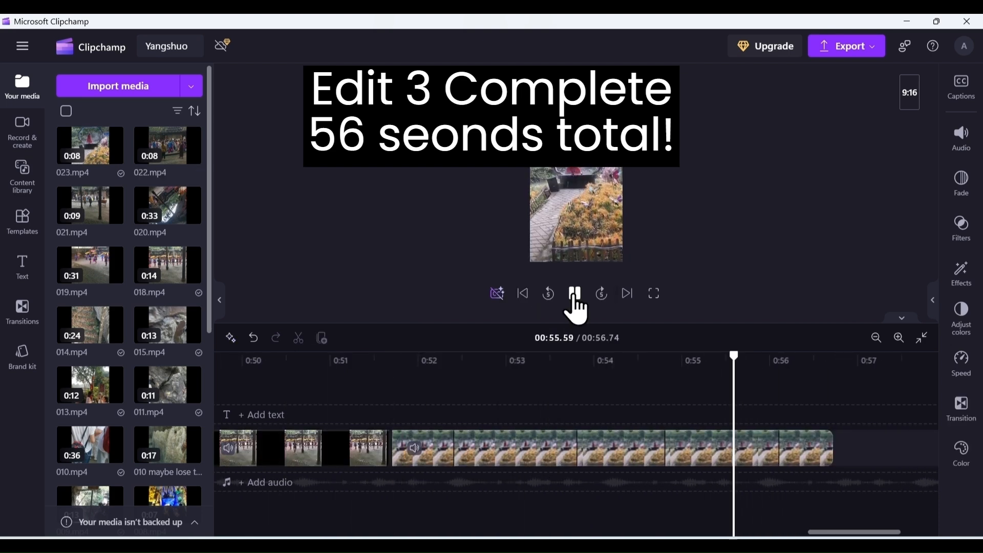
pyautogui.click(522, 293)
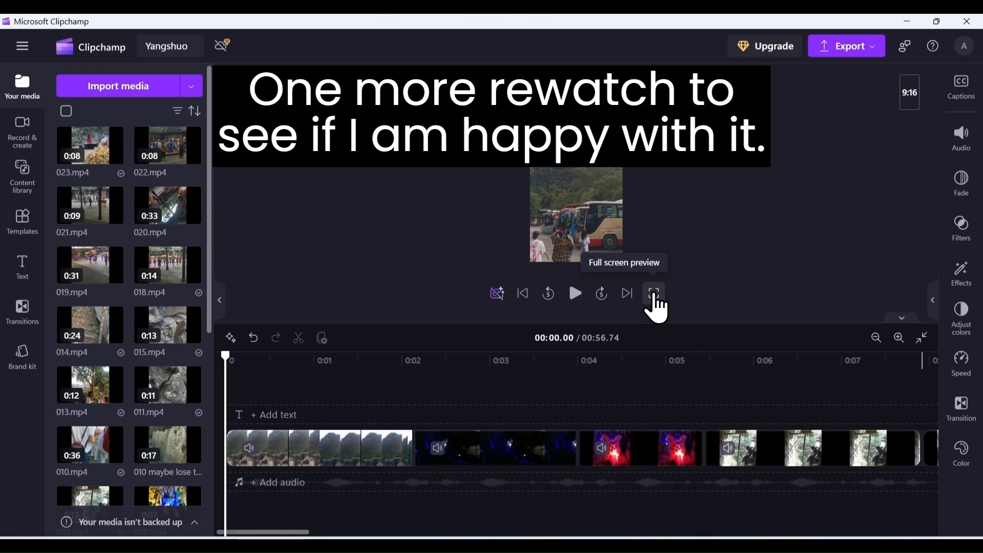
# Watch the whole edit in full-screen preview, then return to the editing timeline
pyautogui.click(654, 296)
pyautogui.press('space')
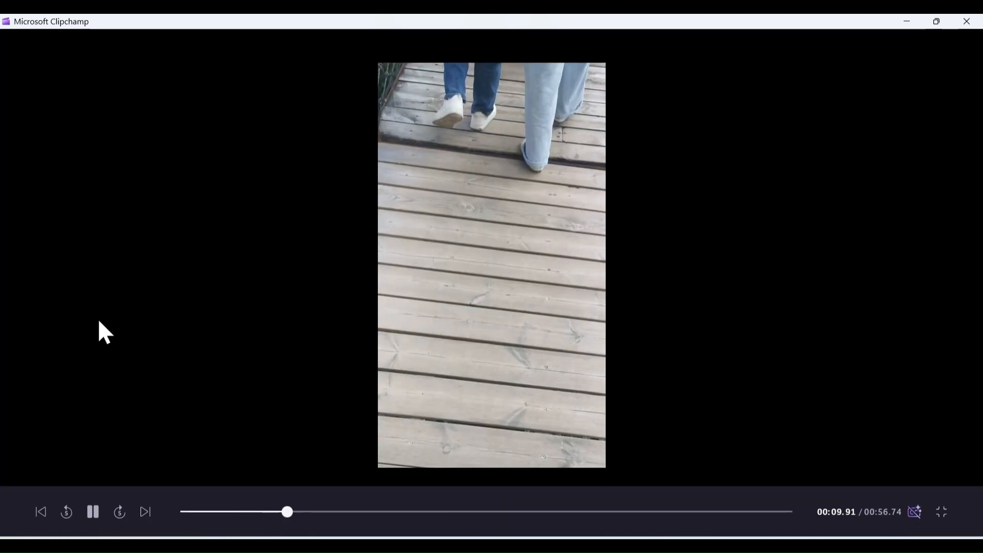
pyautogui.press('space')
pyautogui.click(942, 512)
pyautogui.rightClick(454, 448)
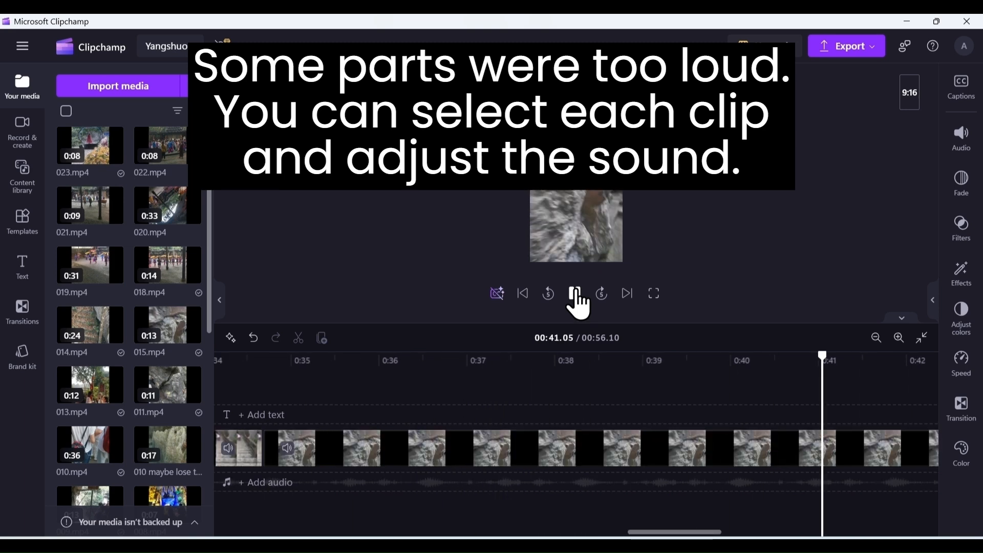
# Lower the volume of the 017.mp4 clip to 31% and replay the section from just before it
pyautogui.click(575, 294)
pyautogui.click(497, 466)
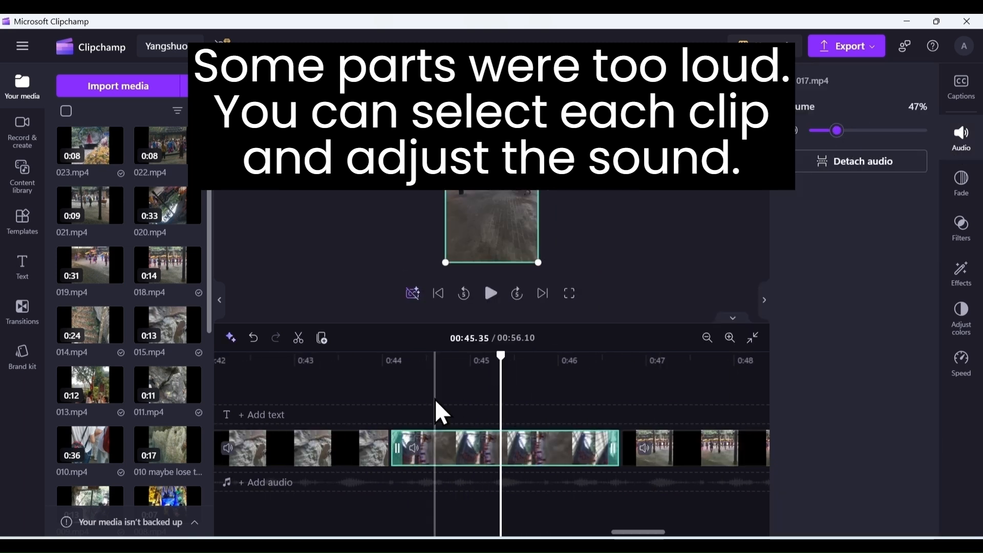
pyautogui.moveTo(839, 131); pyautogui.dragTo(830, 130)
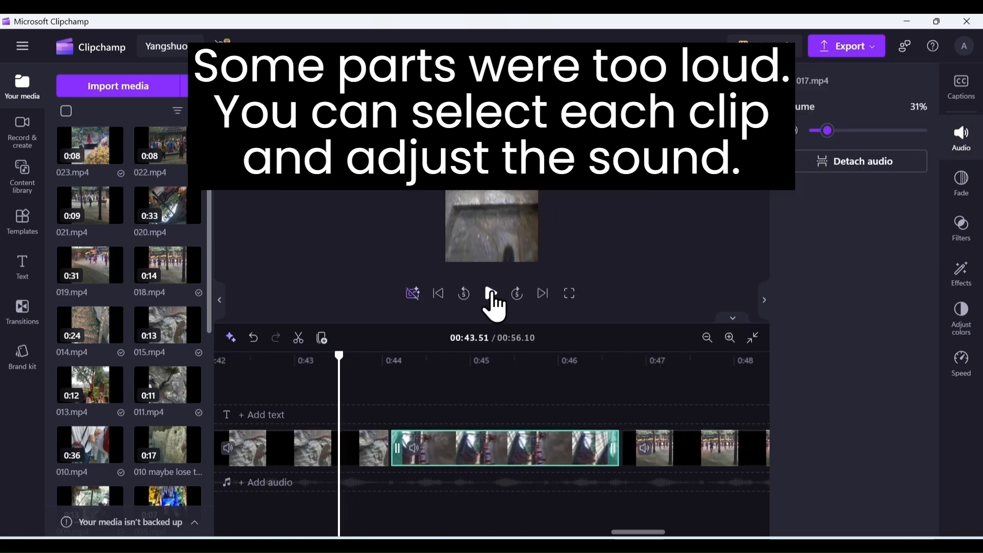
pyautogui.click(490, 296)
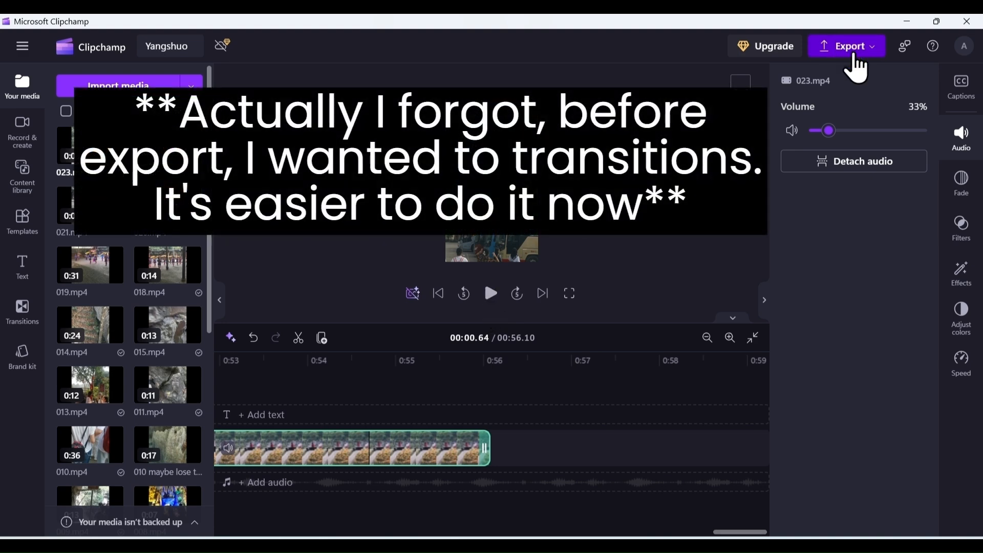
# Add a Cross fade transition between the first two clips and set its duration to 0.5
pyautogui.click(438, 293)
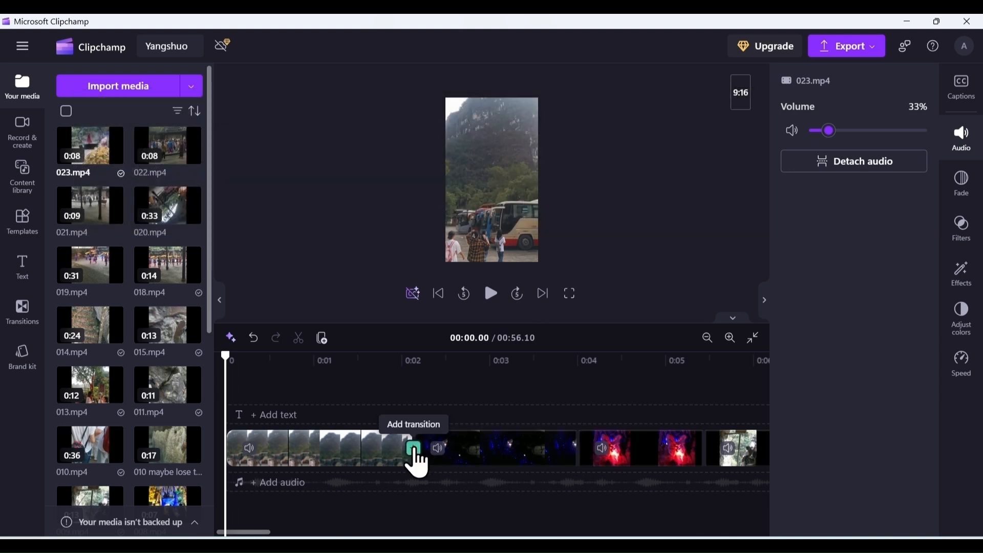
pyautogui.click(414, 449)
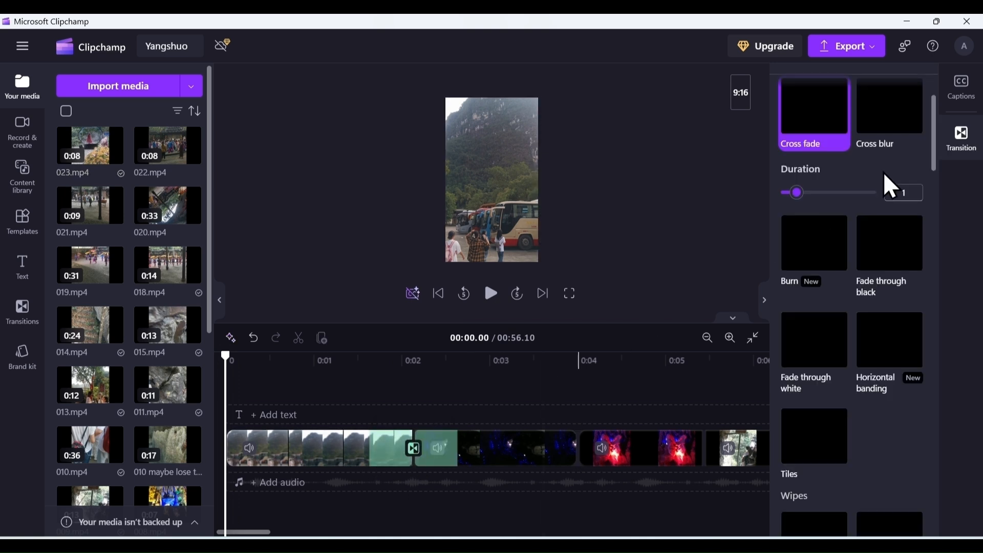
pyautogui.moveTo(797, 195); pyautogui.dragTo(795, 210)
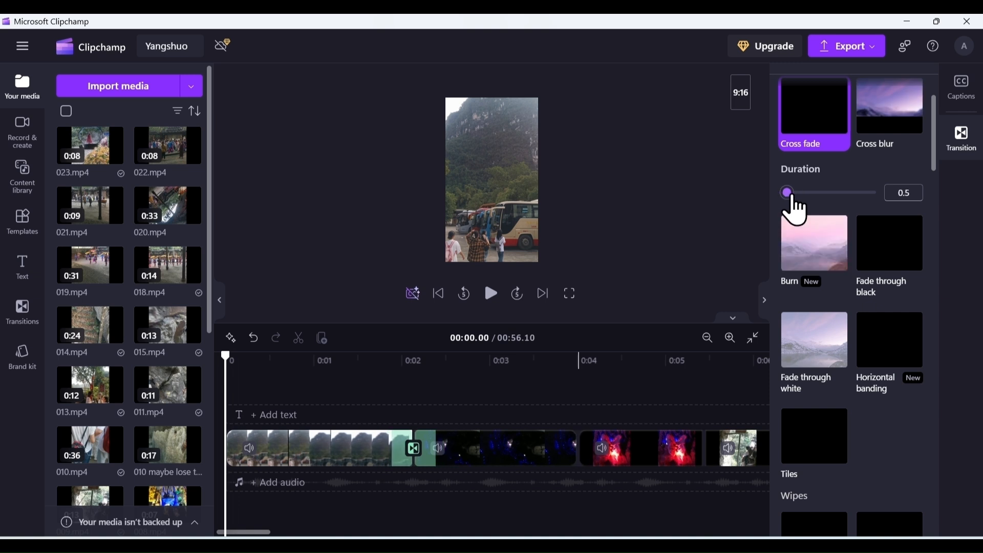
# Play back the opening transition from about 00:00.99, then check the transitions and the closing 023.mp4 clip
pyautogui.moveTo(381, 361); pyautogui.dragTo(313, 358)
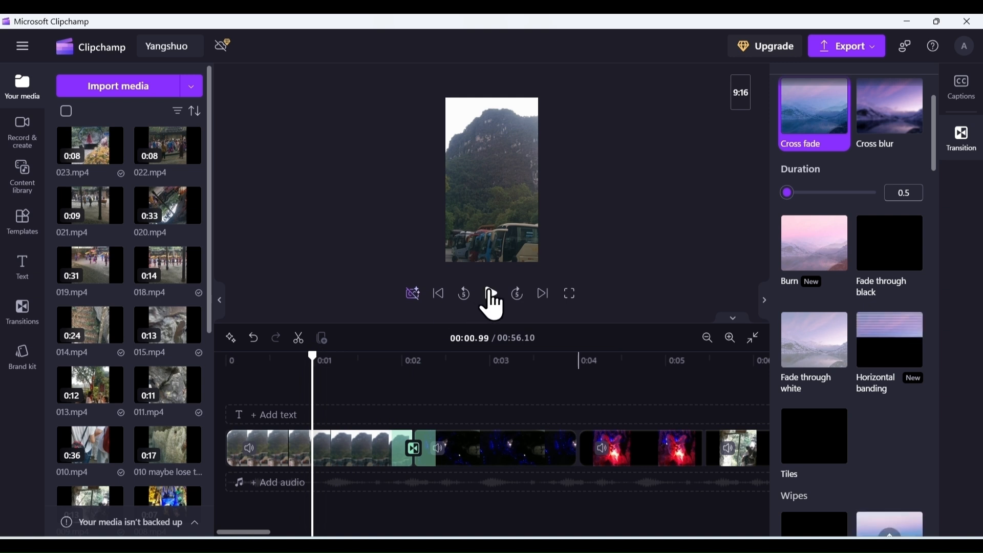
pyautogui.click(490, 294)
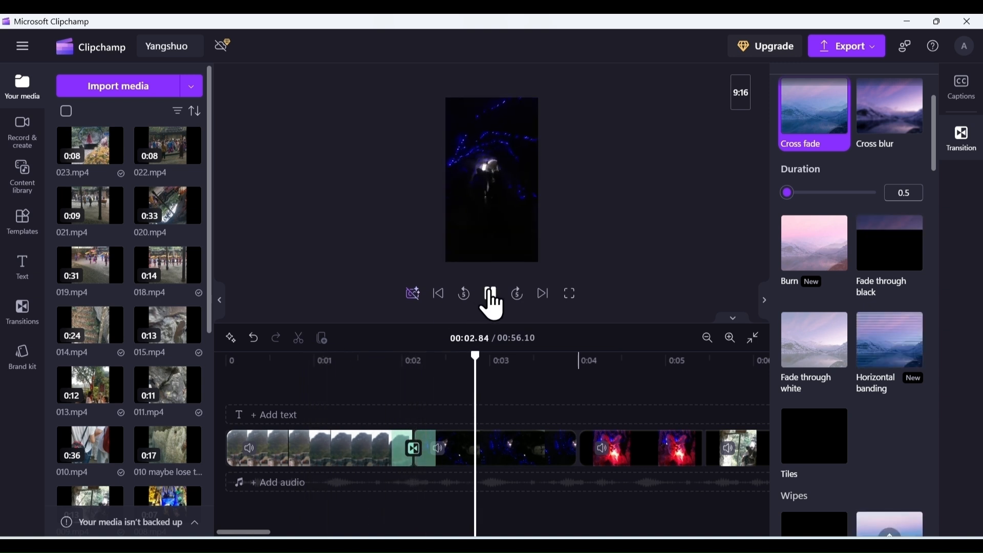
pyautogui.click(491, 295)
pyautogui.moveTo(251, 533); pyautogui.dragTo(348, 531)
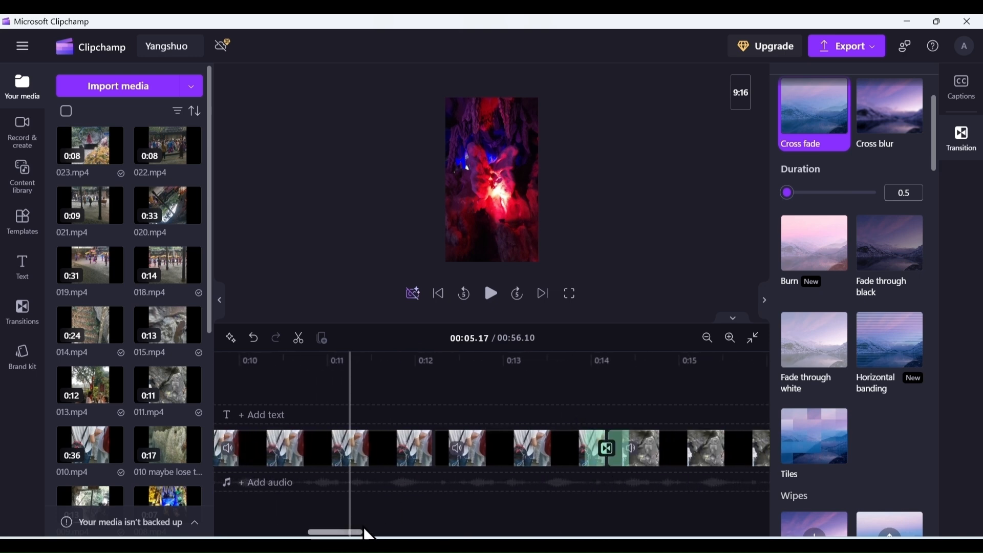
pyautogui.click(491, 294)
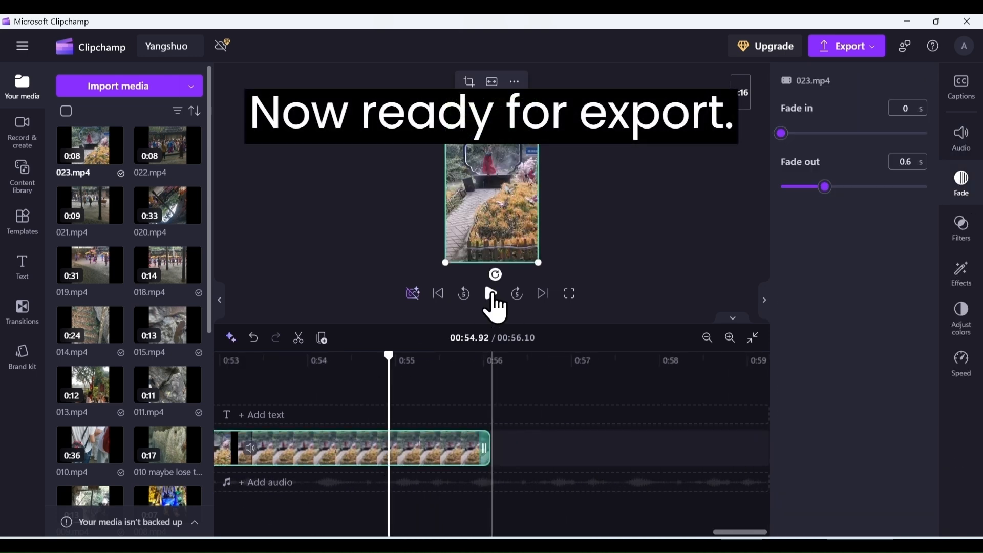
# Export the Yangshuo video at 1080p and return to the home page
pyautogui.click(848, 46)
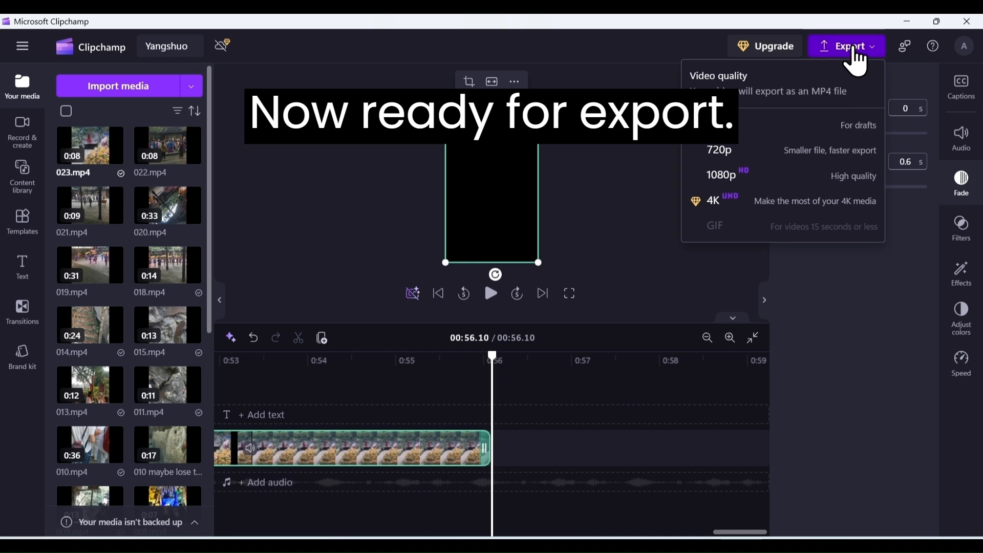
pyautogui.click(721, 183)
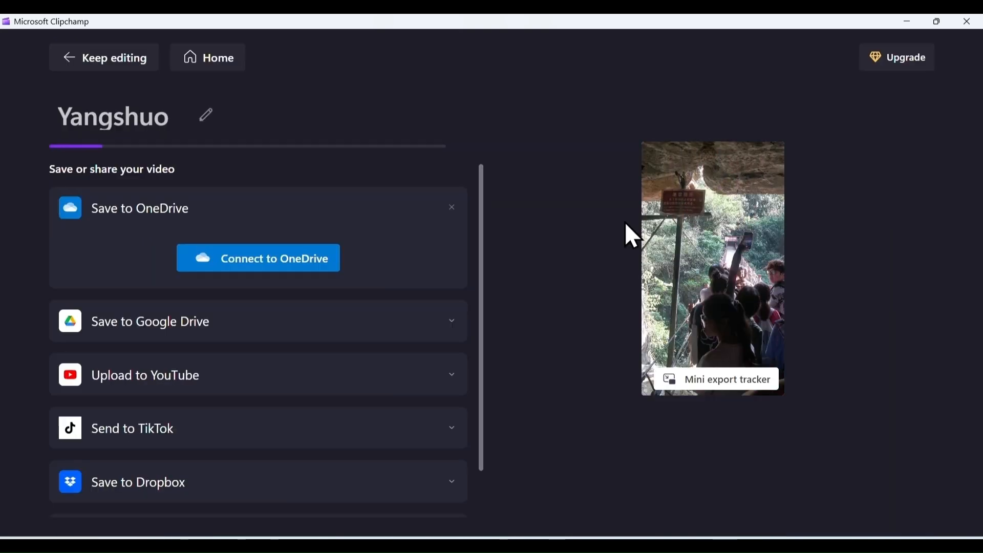
pyautogui.click(211, 69)
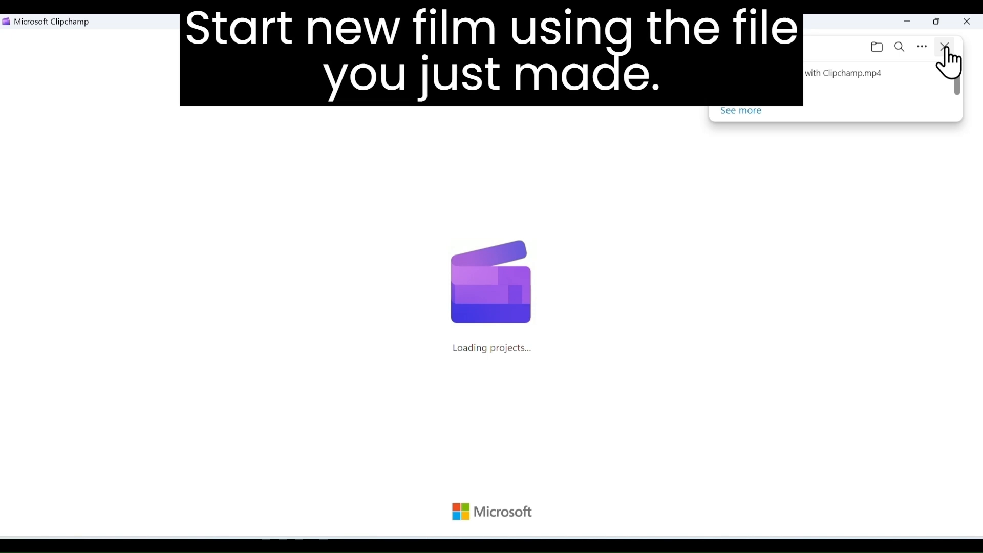
# Create a new video project and name it yangshuo2
pyautogui.click(945, 49)
pyautogui.click(468, 189)
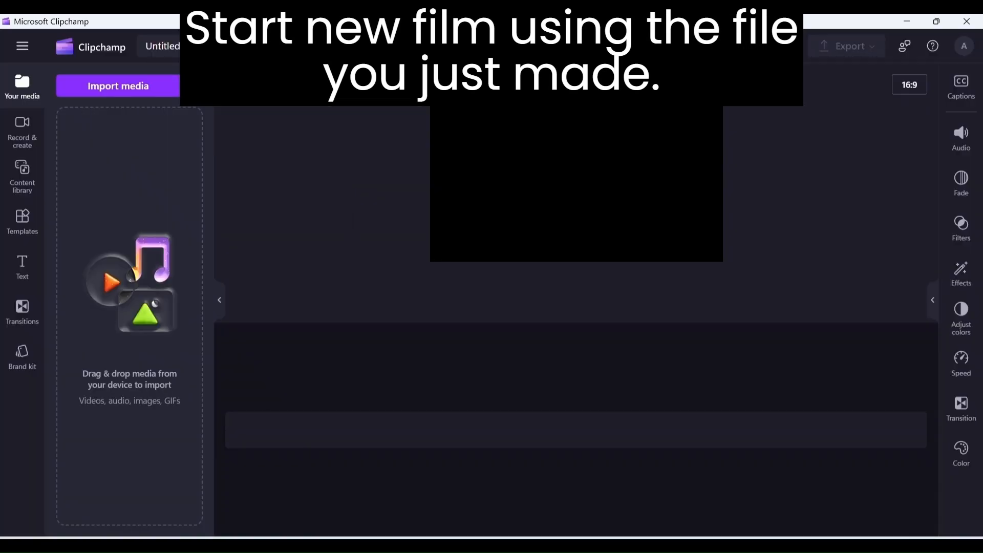
pyautogui.click(172, 47)
pyautogui.write('yangshuo2')
# Import the exported Yangshuo video from Downloads, add it to the timeline and play it
pyautogui.click(109, 84)
pyautogui.click(62, 230)
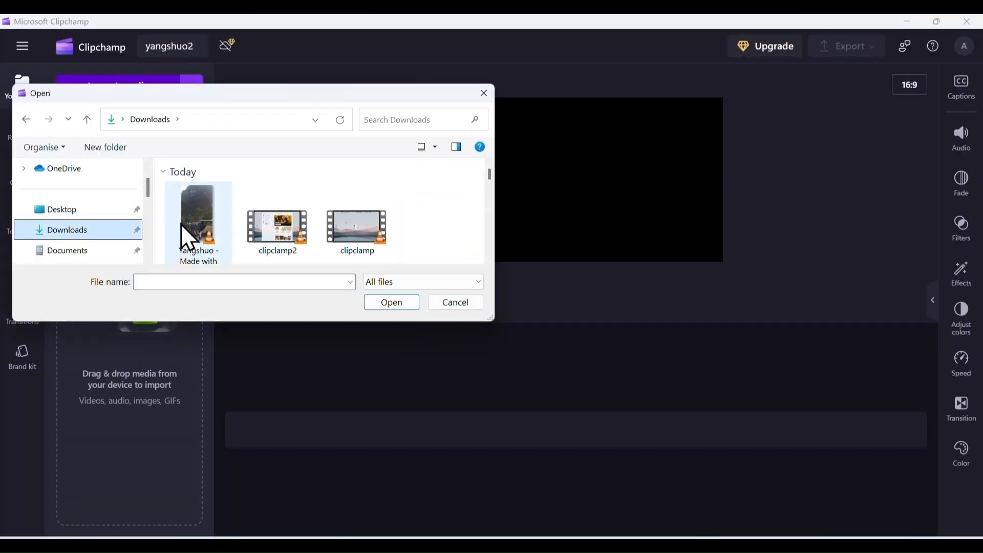
pyautogui.doubleClick(175, 237)
pyautogui.click(193, 183)
pyautogui.click(572, 295)
# Import the CHINA flag image and add it to the timeline above the video
pyautogui.click(110, 86)
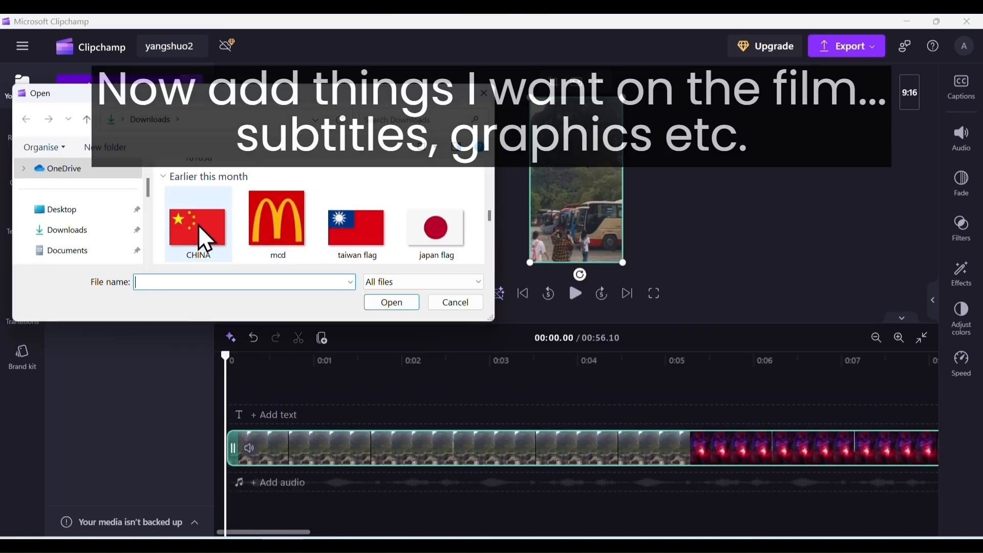
pyautogui.click(199, 227)
pyautogui.click(385, 303)
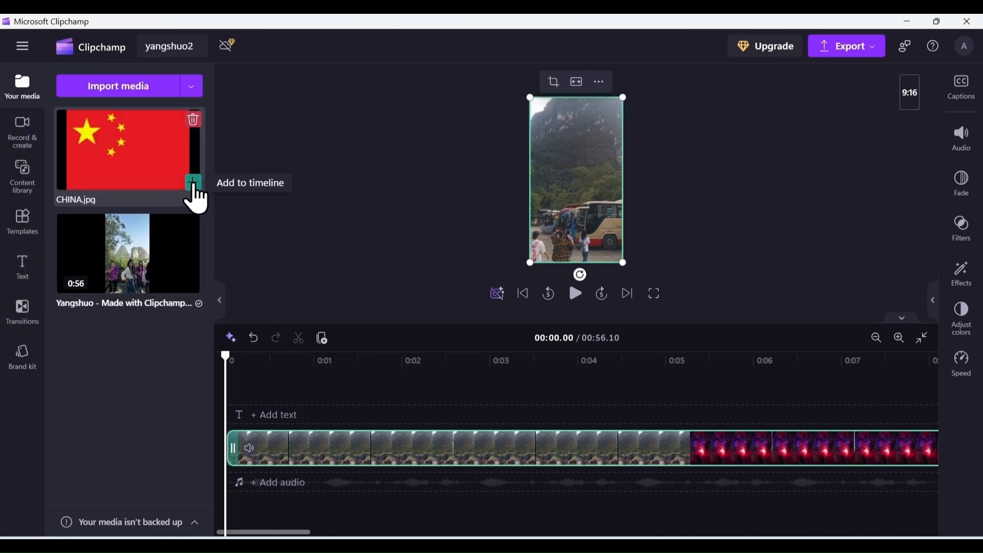
pyautogui.click(194, 187)
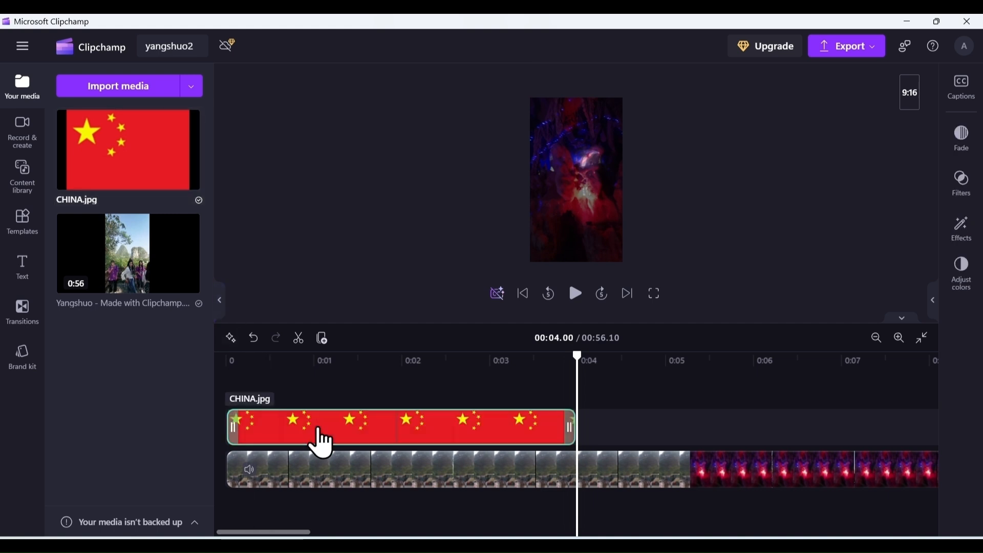
# Place the flag as a small overlay in the frame's upper-right corner and extend it to the video's end at 00:56.10
pyautogui.click(438, 360)
pyautogui.moveTo(530, 210); pyautogui.dragTo(602, 110)
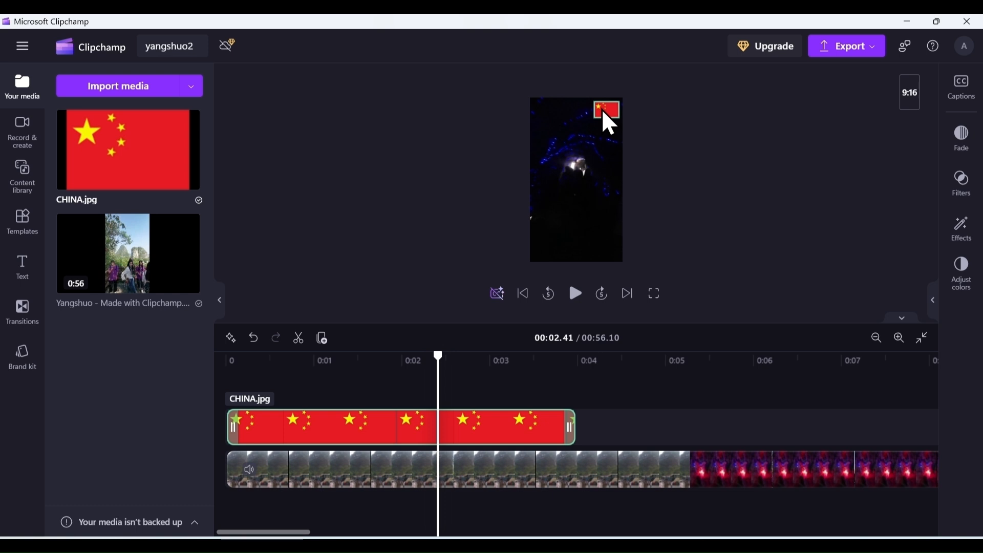
pyautogui.click(602, 110)
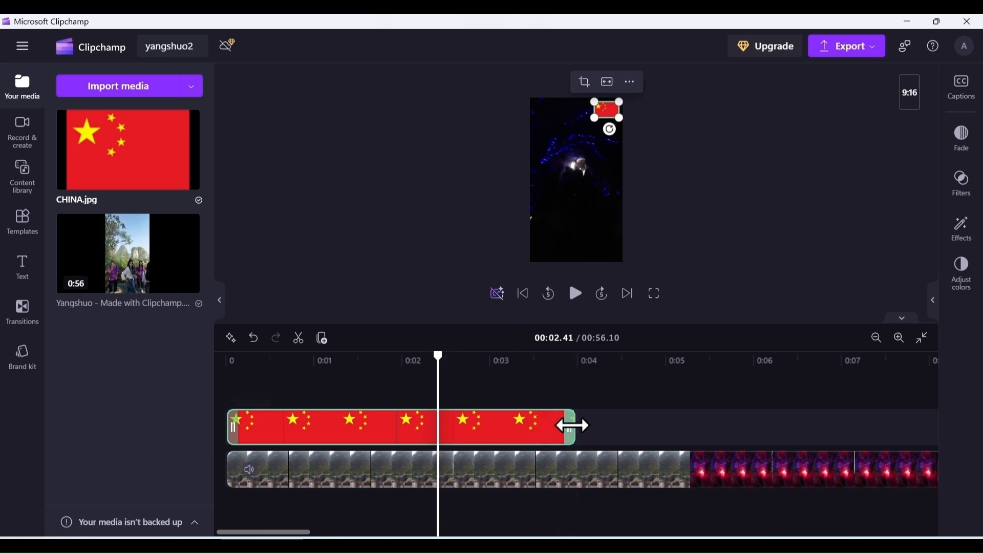
pyautogui.moveTo(573, 425); pyautogui.dragTo(666, 449)
# Import the SHORTS OUTRO video from the 001 SAVES FOR EACH FILM folder and add it at the end of the timeline
pyautogui.moveTo(129, 126)
pyautogui.click(121, 87)
pyautogui.click(423, 209)
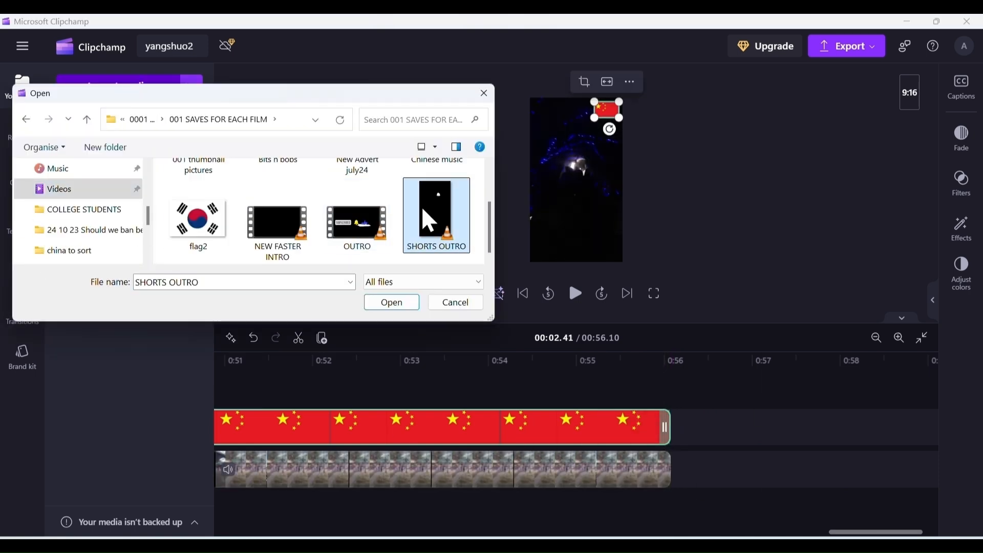
pyautogui.click(389, 302)
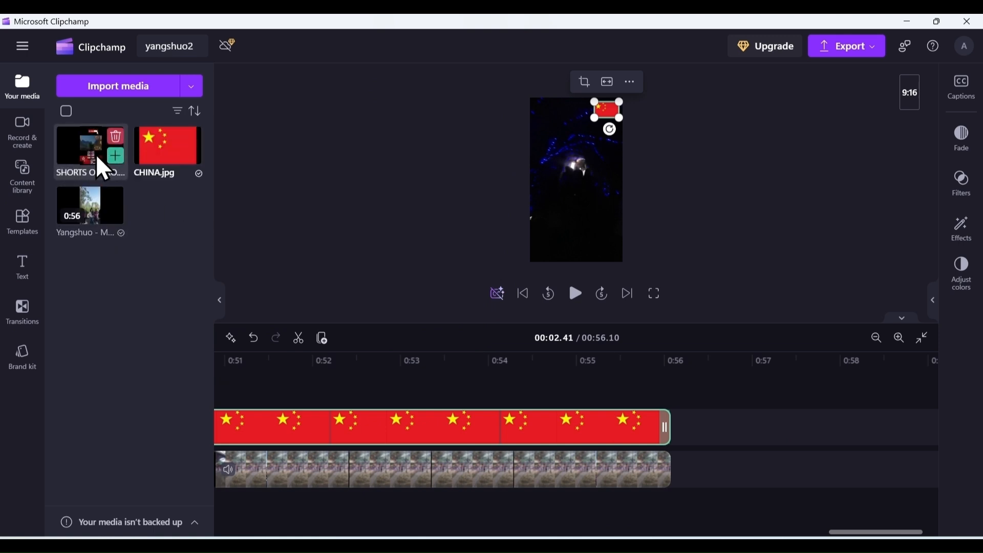
pyautogui.click(697, 364)
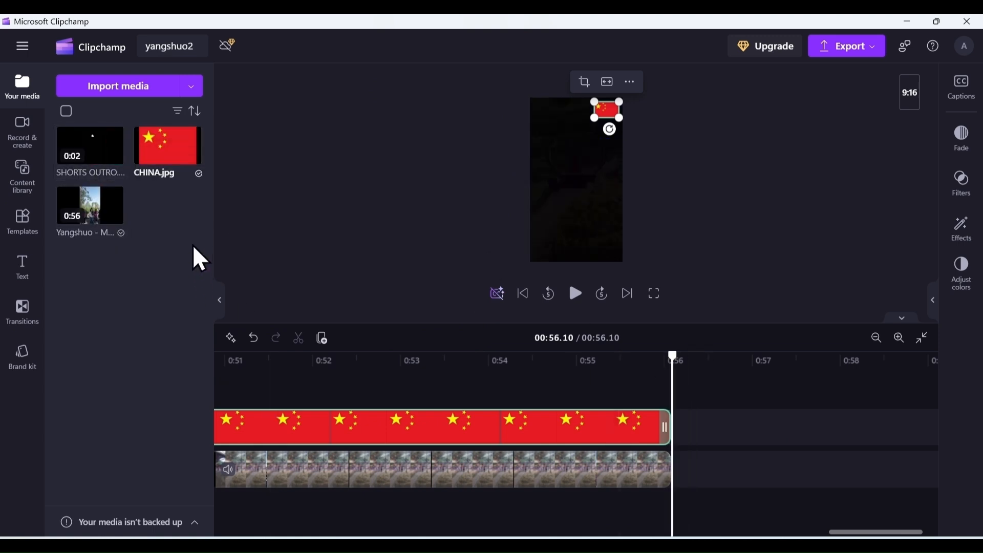
pyautogui.click(114, 154)
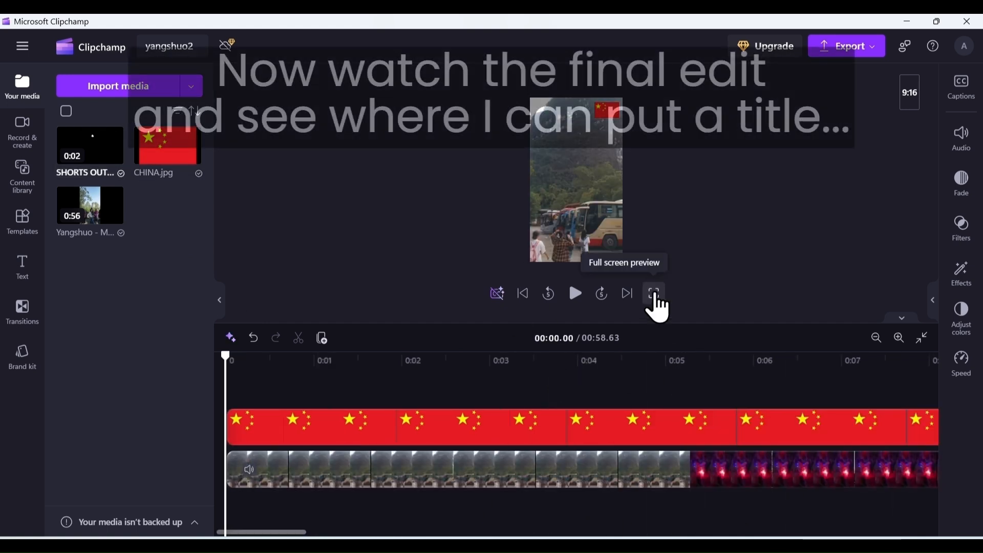
# Preview the edit with the flag overlay to find a spot for the title, stopping at 00:04.56
pyautogui.click(654, 293)
pyautogui.click(92, 512)
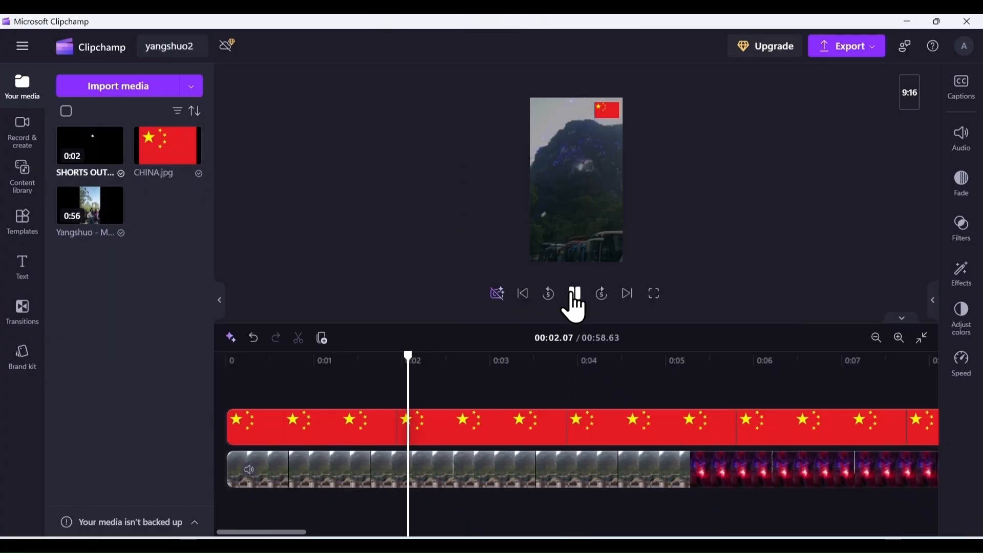
pyautogui.click(626, 351)
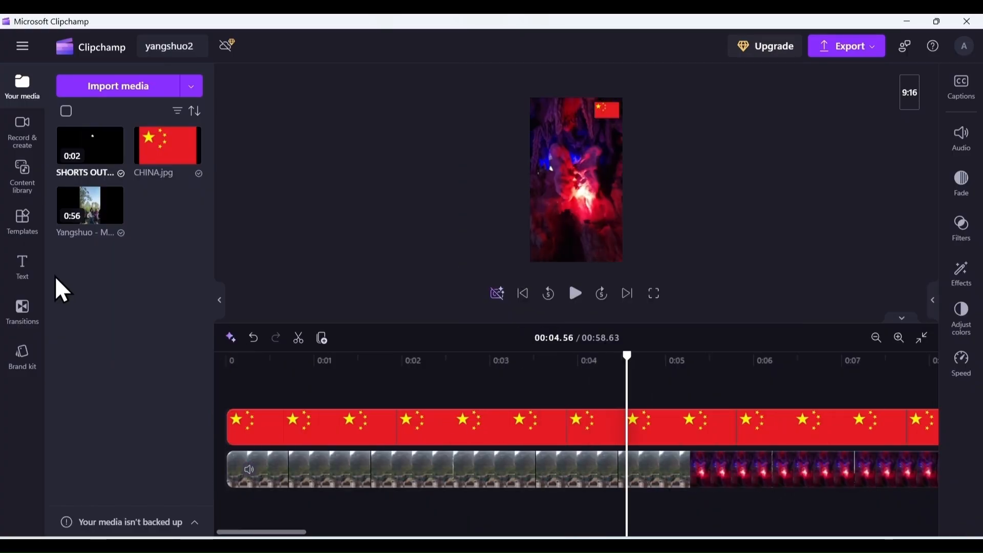
# Add a Subtitle caption at 00:00.06 on the timeline and shorten it to end at about 00:02.93
pyautogui.click(22, 270)
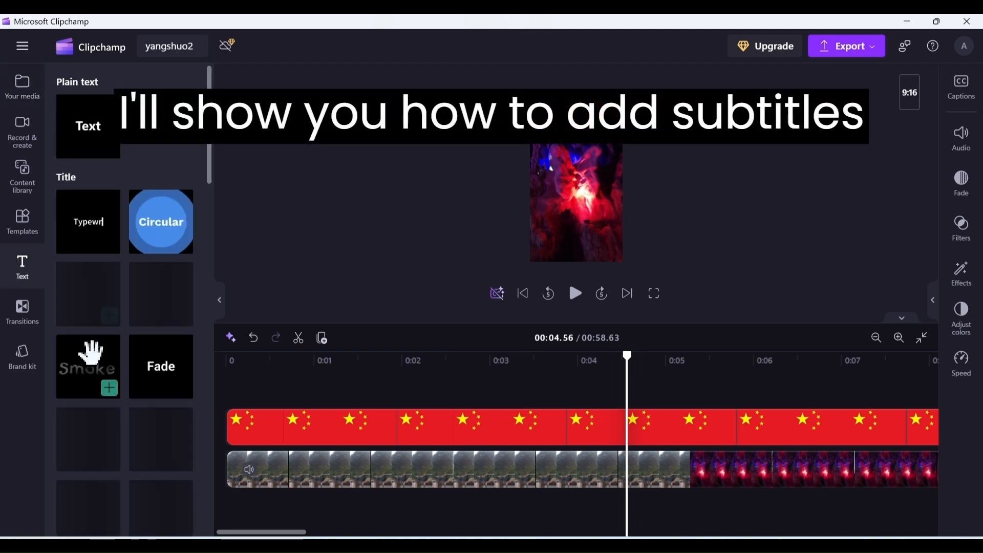
pyautogui.scroll(-4, 77, 318)
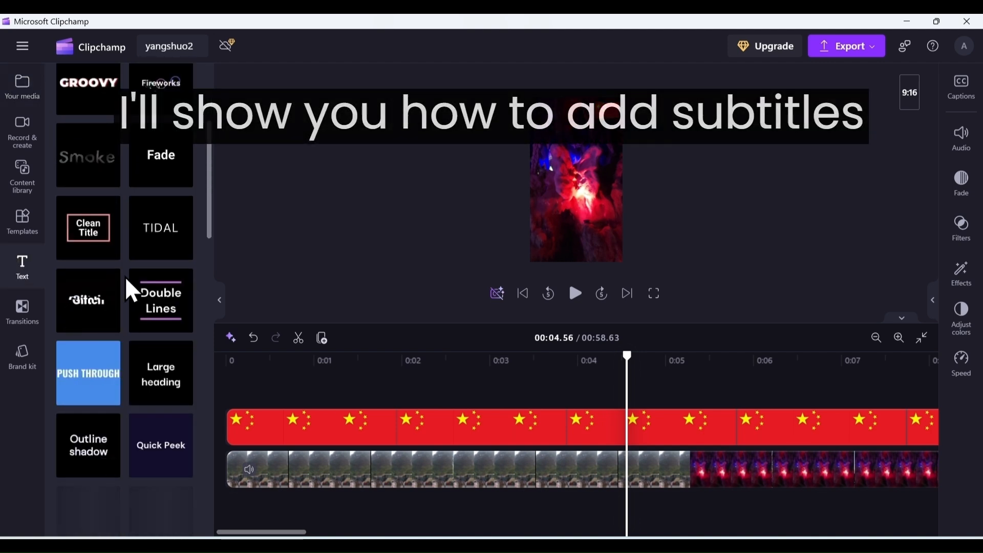
pyautogui.scroll(-4, 127, 281)
pyautogui.scroll(-4, 127, 281)
pyautogui.scroll(-6, 135, 301)
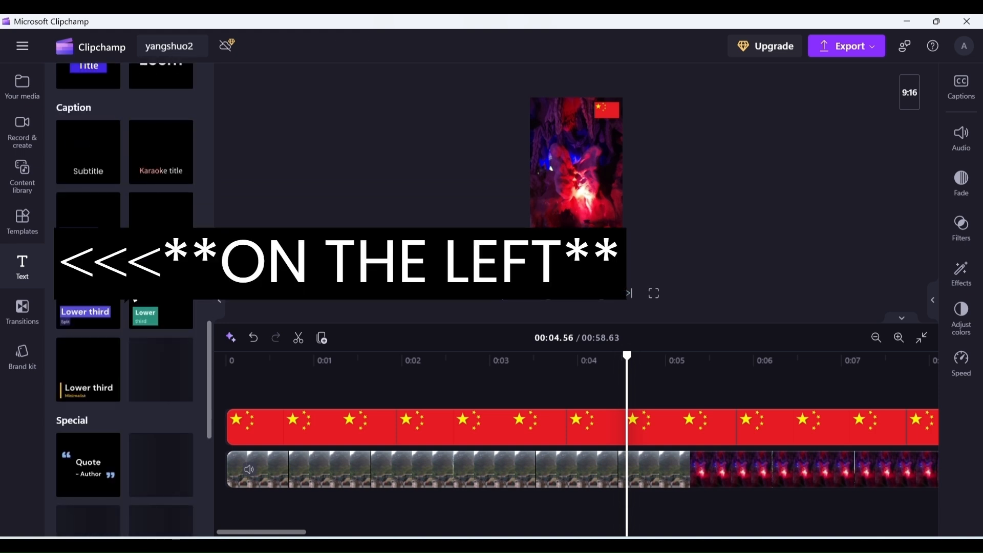
pyautogui.moveTo(112, 177)
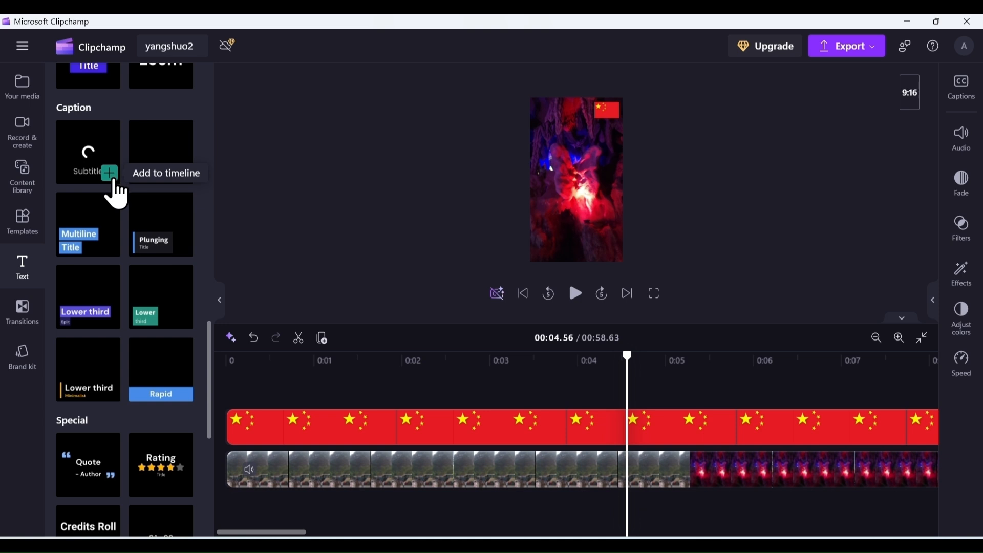
pyautogui.moveTo(250, 358); pyautogui.dragTo(231, 358)
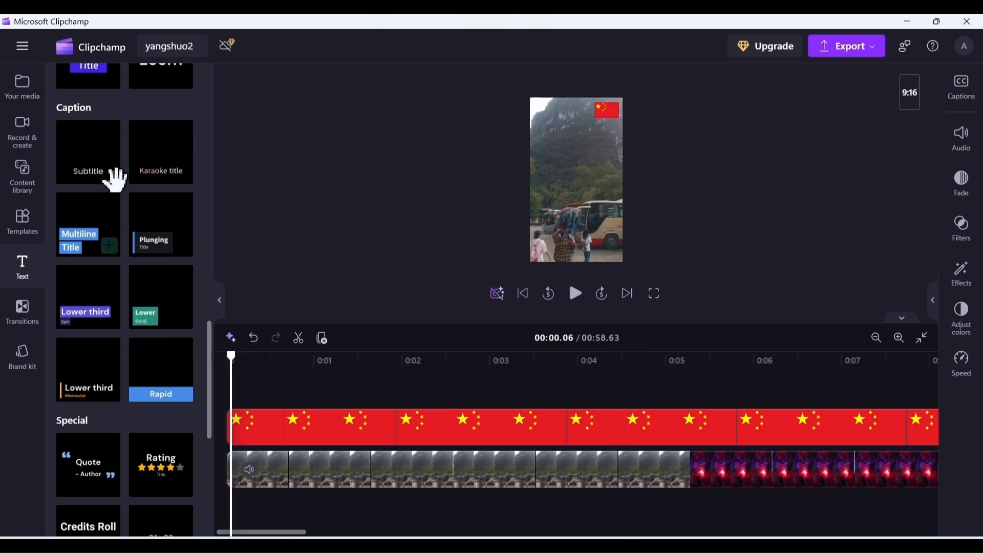
pyautogui.click(110, 174)
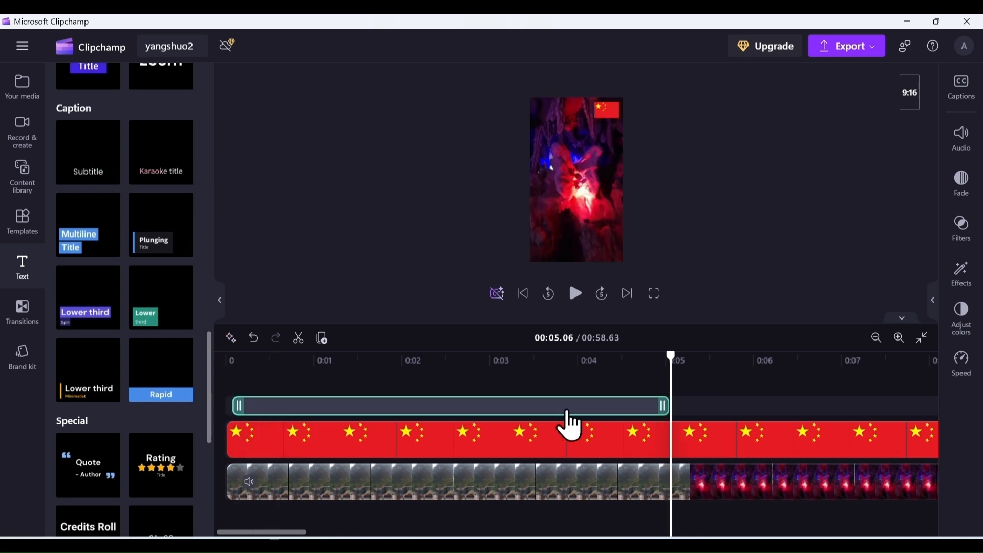
pyautogui.moveTo(662, 403); pyautogui.dragTo(477, 401)
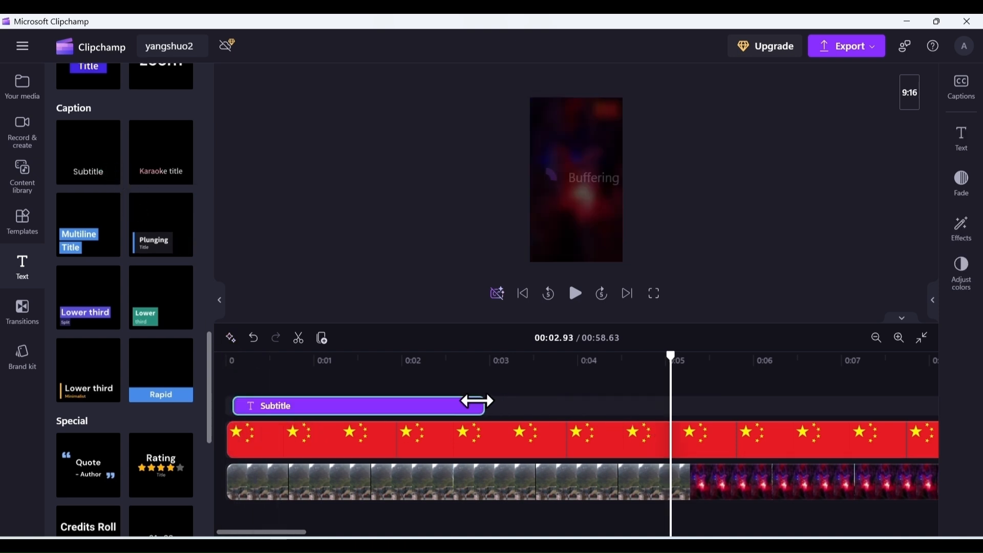
# Duplicate the Subtitle caption and paste further copies one after another on the timeline up to 00:12.05
pyautogui.rightClick(430, 411)
pyautogui.click(457, 256)
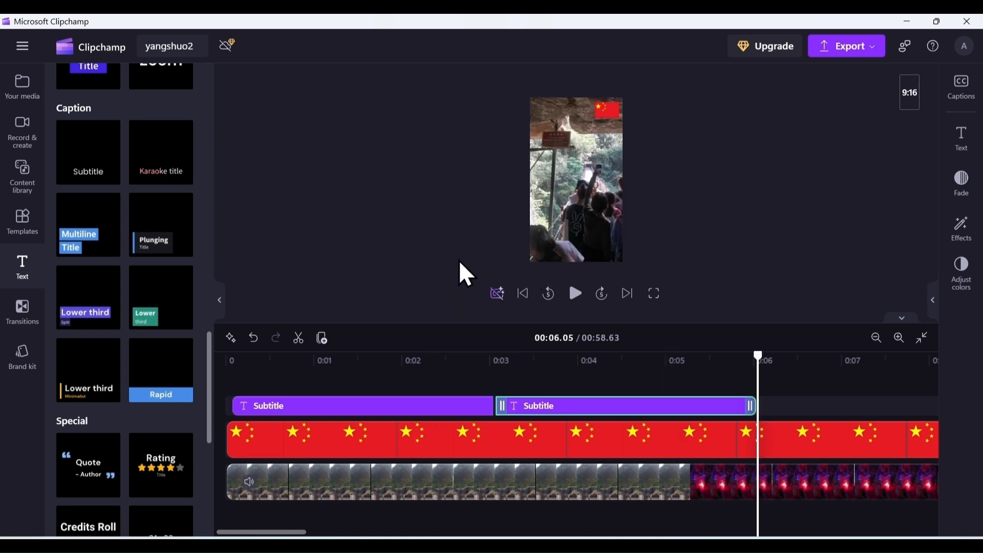
pyautogui.rightClick(579, 410)
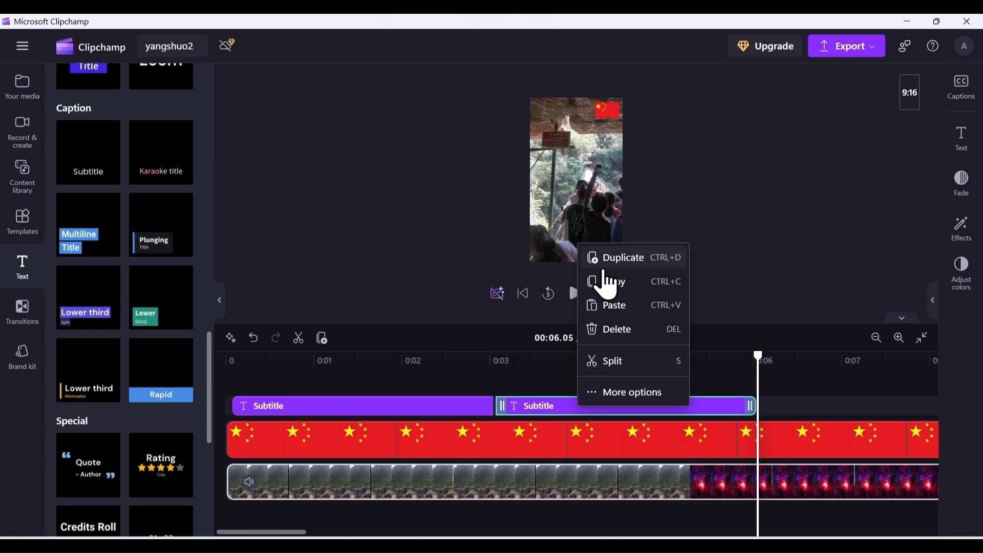
pyautogui.click(610, 283)
pyautogui.hotkey('ctrl', 'v')
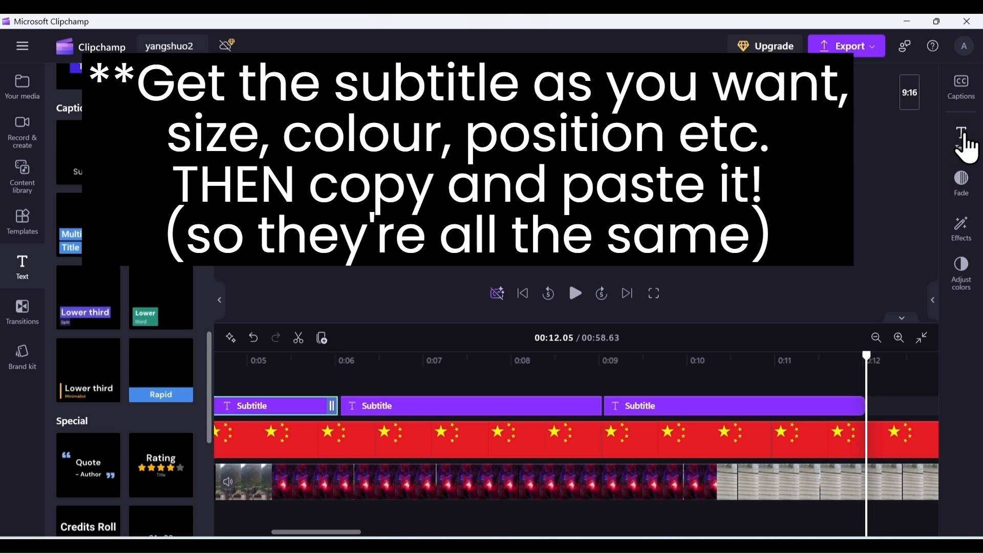
# Change the second caption's text to Hello and, at 00:05.28, move it to the top of the frame beside the flag
pyautogui.click(963, 141)
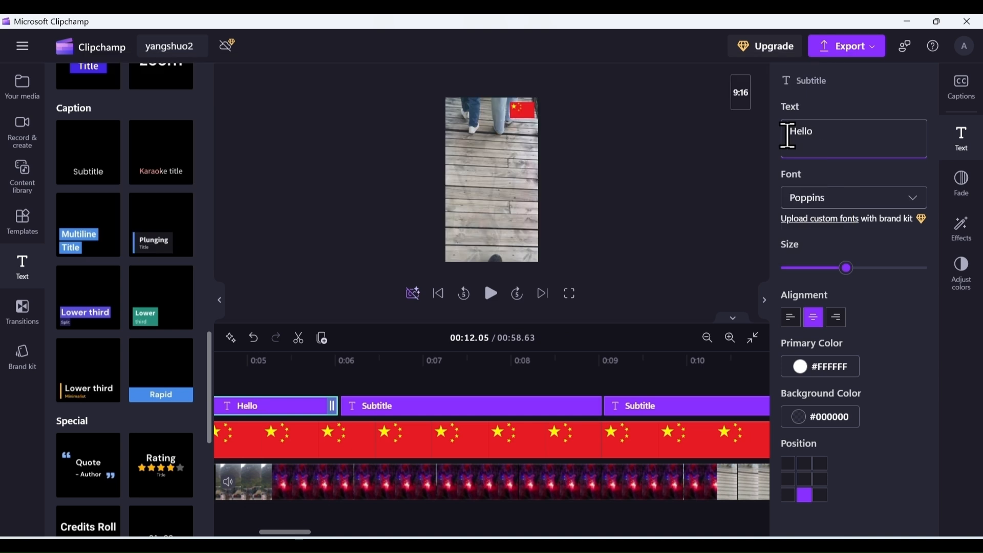
pyautogui.click(800, 367)
pyautogui.click(800, 418)
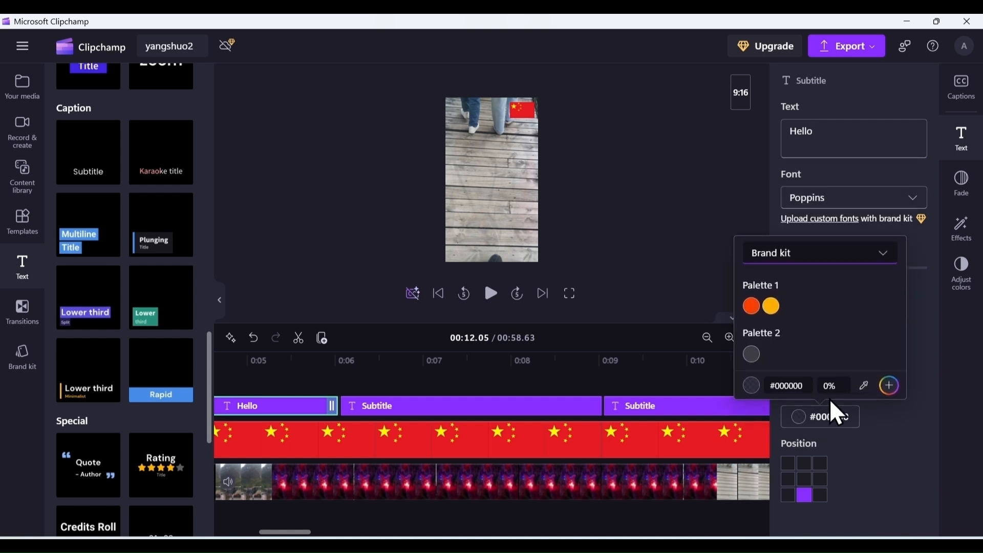
pyautogui.click(332, 150)
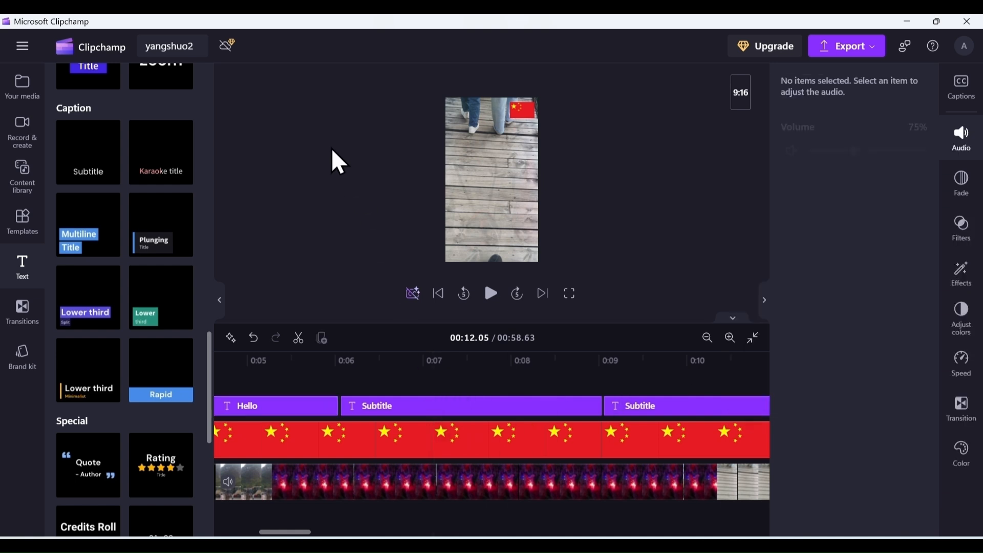
pyautogui.click(273, 361)
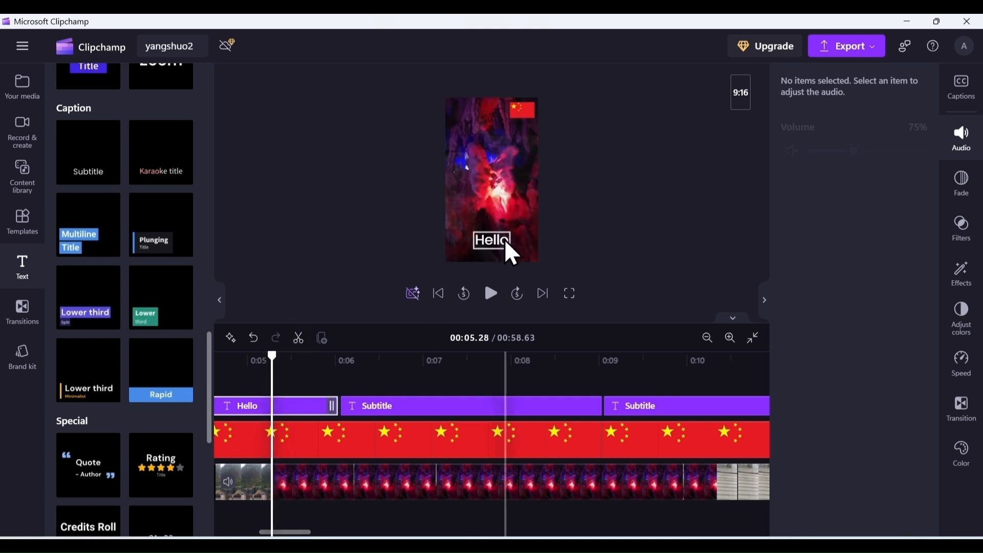
pyautogui.moveTo(496, 241); pyautogui.dragTo(487, 121)
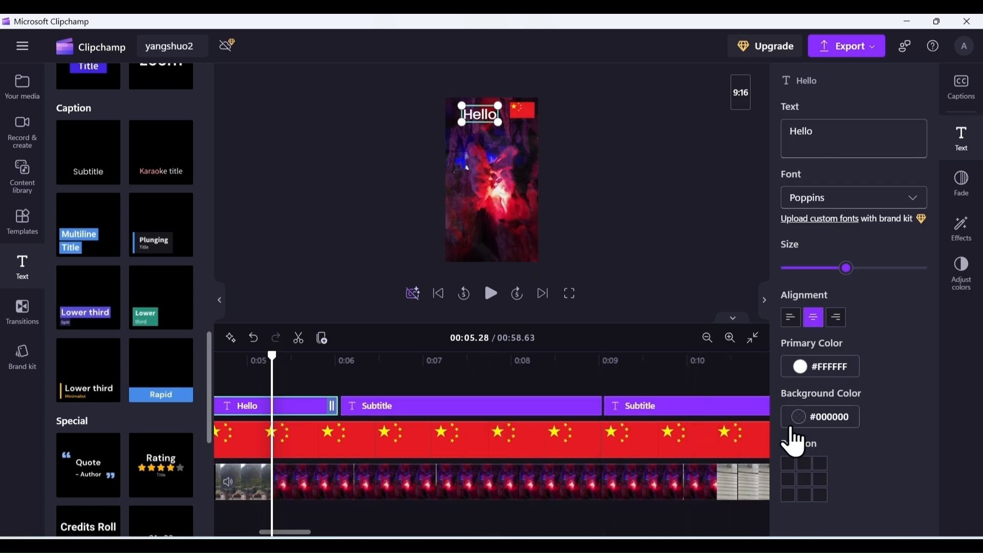
# Give the Hello caption a fully opaque #1D1818 background and try it at different positions in the frame
pyautogui.click(798, 418)
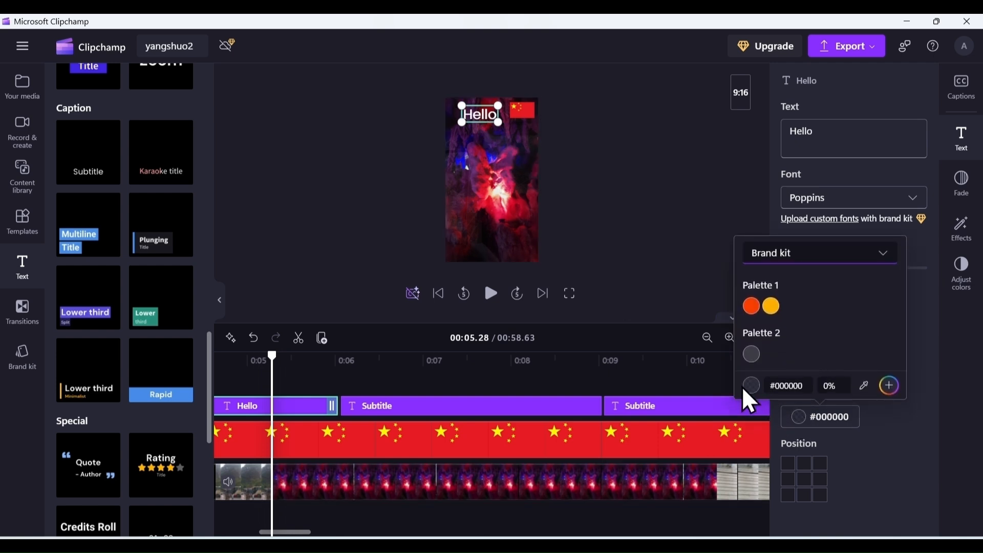
pyautogui.click(890, 386)
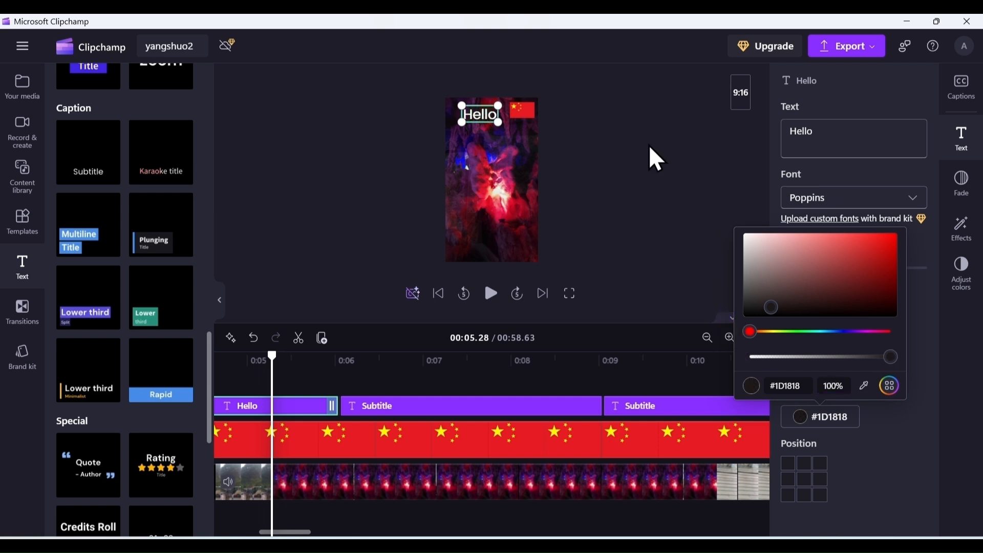
pyautogui.moveTo(477, 114); pyautogui.dragTo(491, 199)
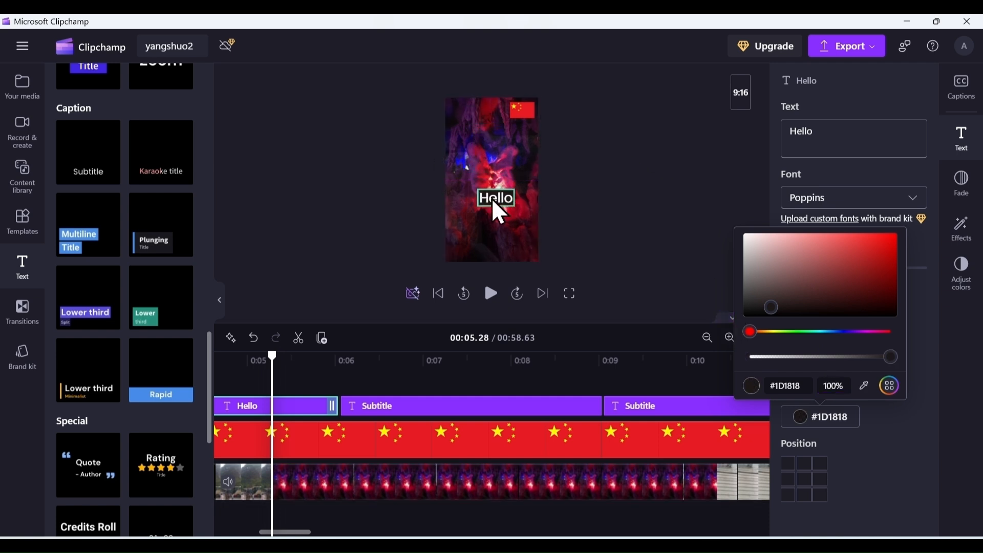
pyautogui.click(819, 430)
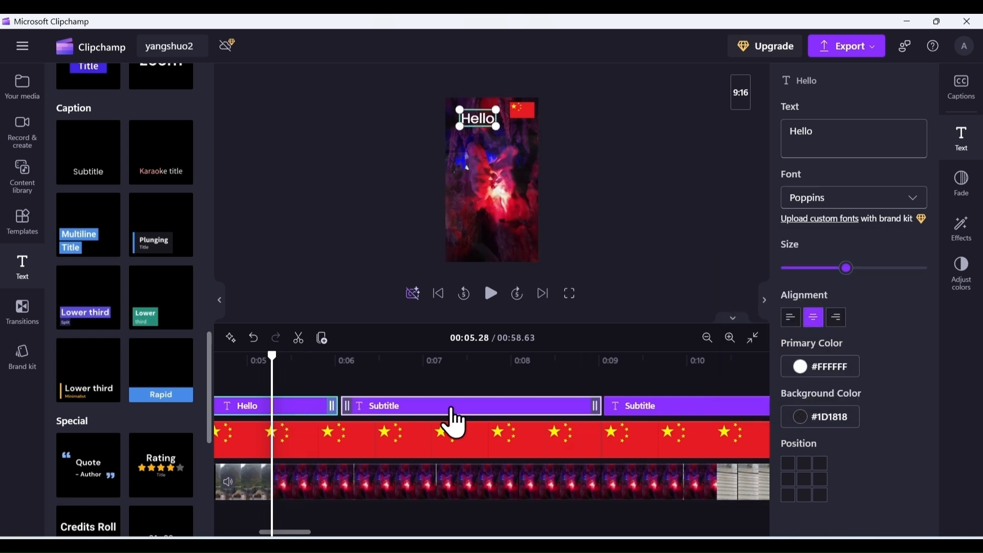
# Preview the captions up to 00:06.21, then adjust the lengths and positions of the caption clips on the timeline
pyautogui.click(491, 294)
pyautogui.click(491, 294)
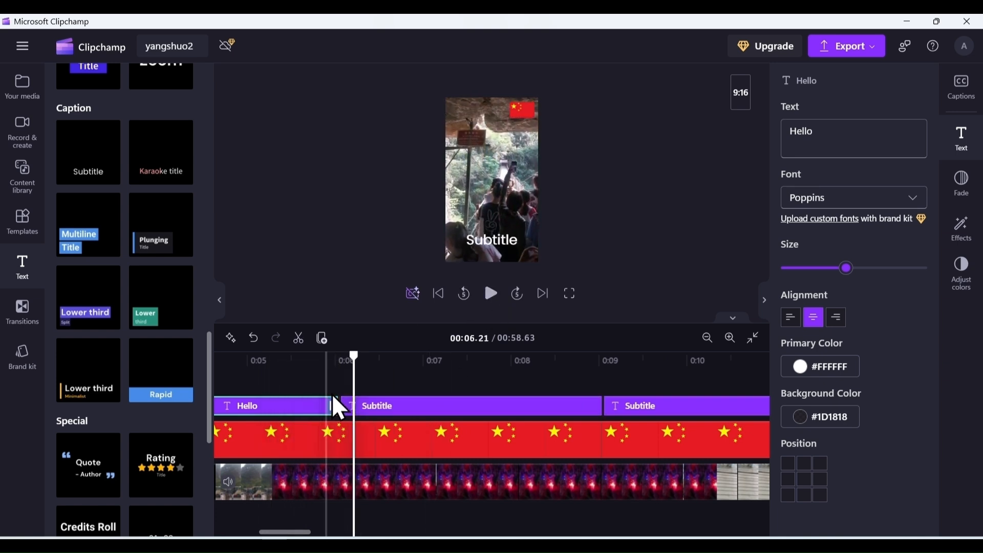
pyautogui.moveTo(327, 405); pyautogui.dragTo(392, 408)
pyautogui.moveTo(596, 410); pyautogui.dragTo(564, 409)
pyautogui.moveTo(631, 408); pyautogui.dragTo(529, 424)
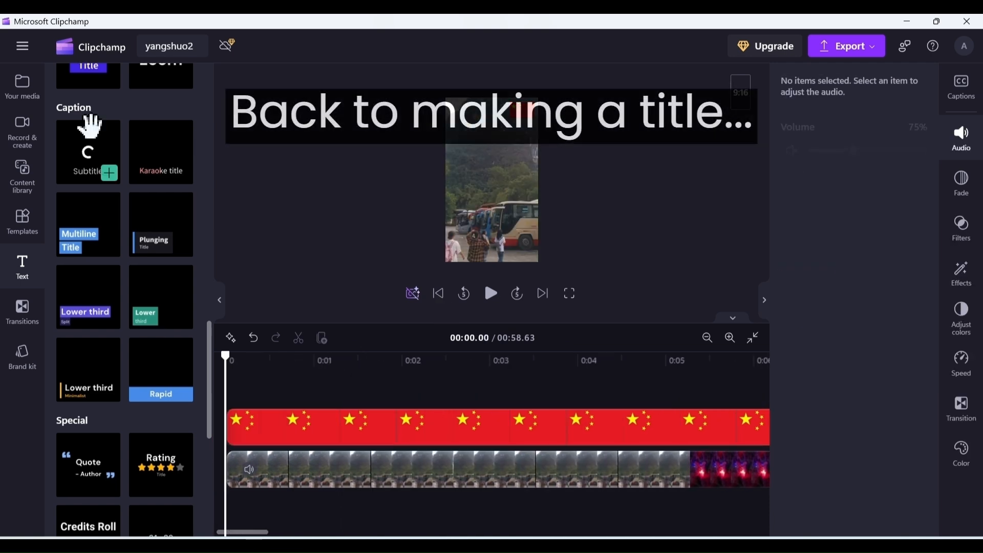
# Add a Clean Title text at the start of the timeline and preview it from about 00:02.85
pyautogui.scroll(10, 88, 251)
pyautogui.scroll(3, 88, 251)
pyautogui.click(108, 180)
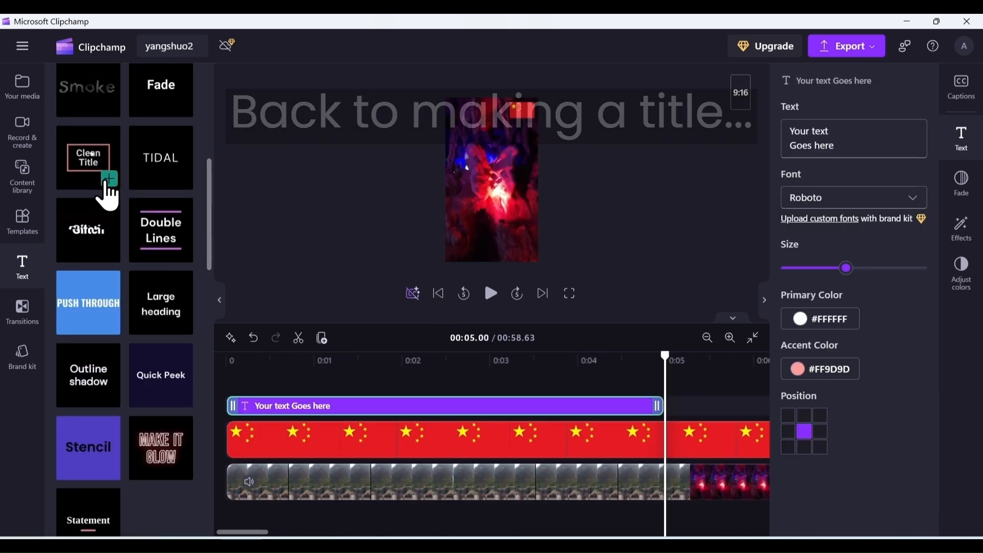
pyautogui.click(478, 374)
pyautogui.click(490, 293)
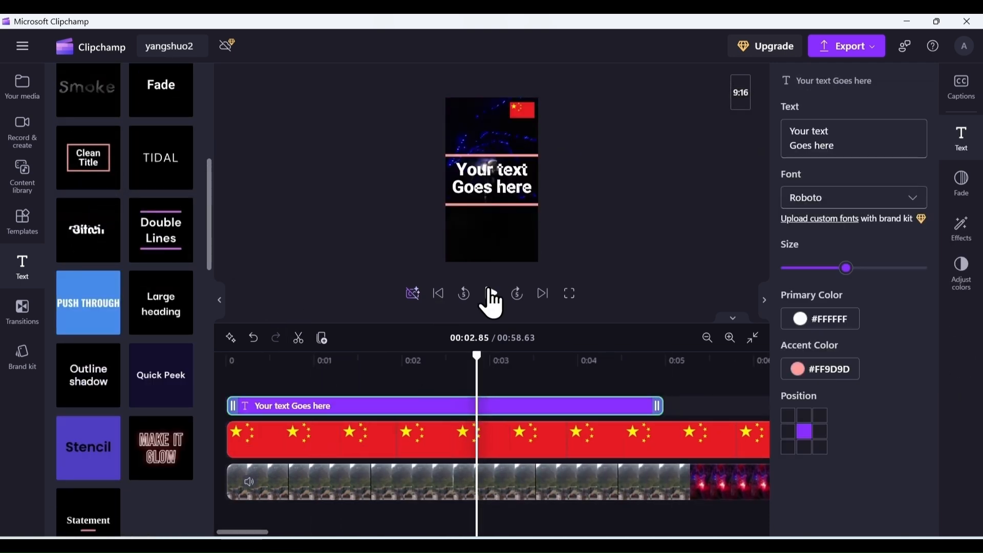
pyautogui.click(490, 294)
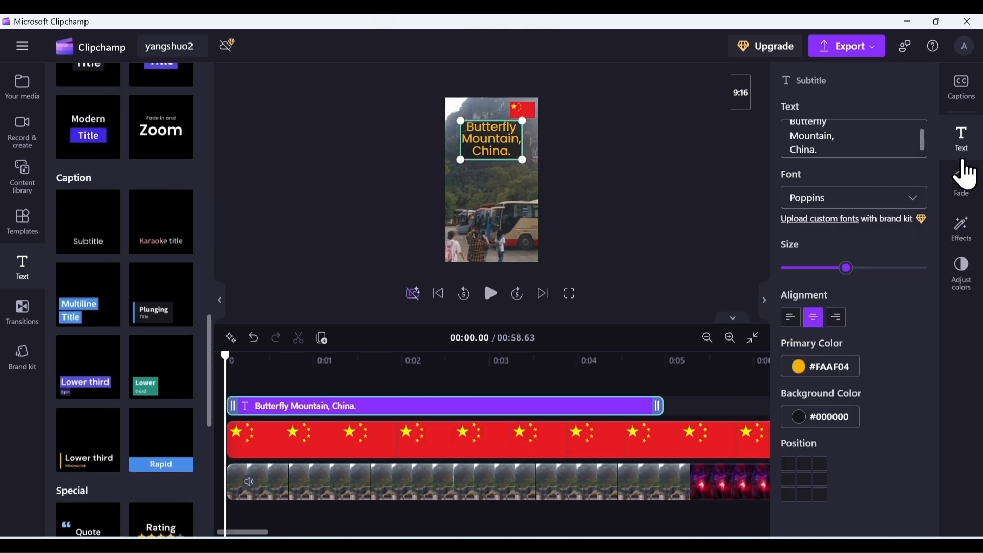
# Set both the fade in and the fade out of the "Butterfly Mountain, China." title to 1 second
pyautogui.click(963, 177)
pyautogui.click(855, 134)
pyautogui.click(854, 186)
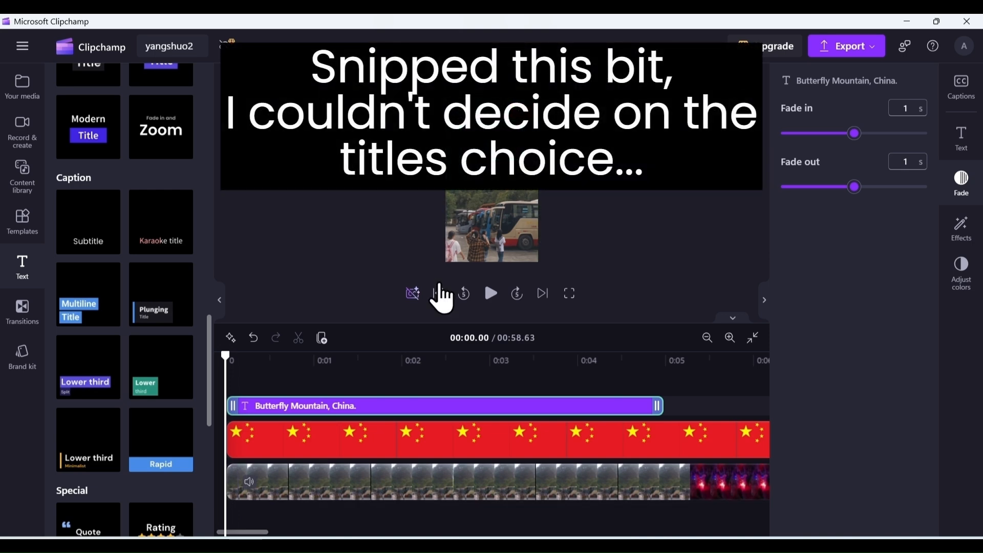
# Watch the finished edit in full screen through to the end at 00:58.63 and return to the editor
pyautogui.click(569, 294)
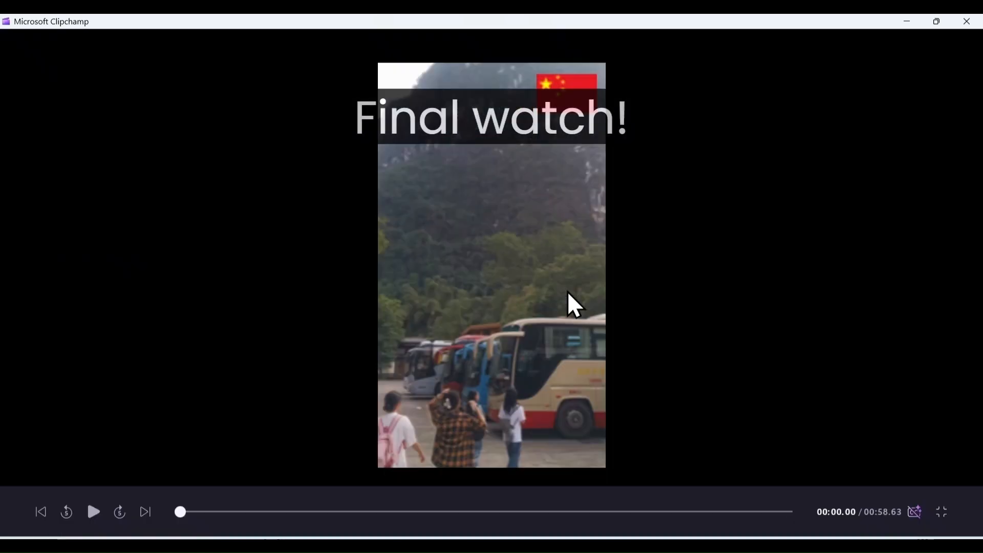
pyautogui.click(93, 513)
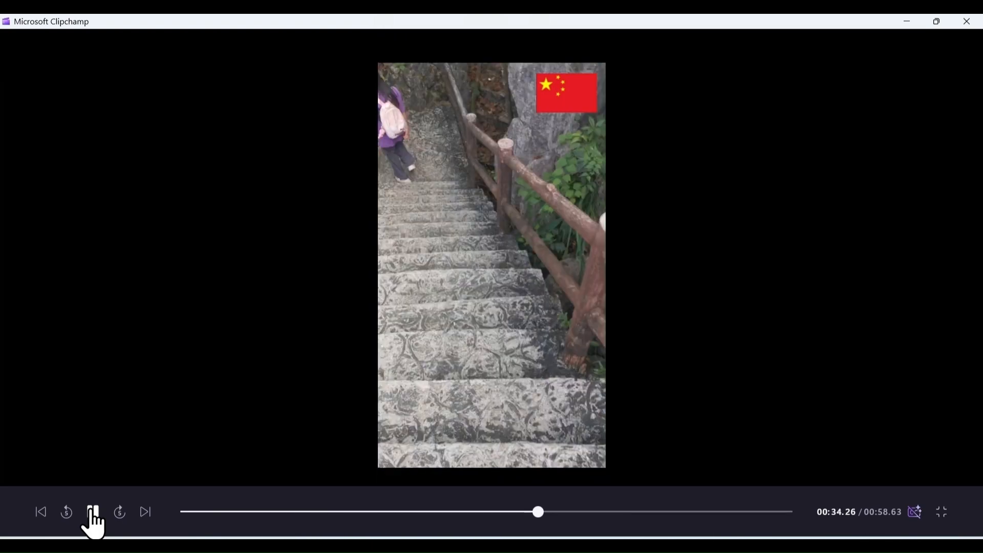
pyautogui.click(941, 512)
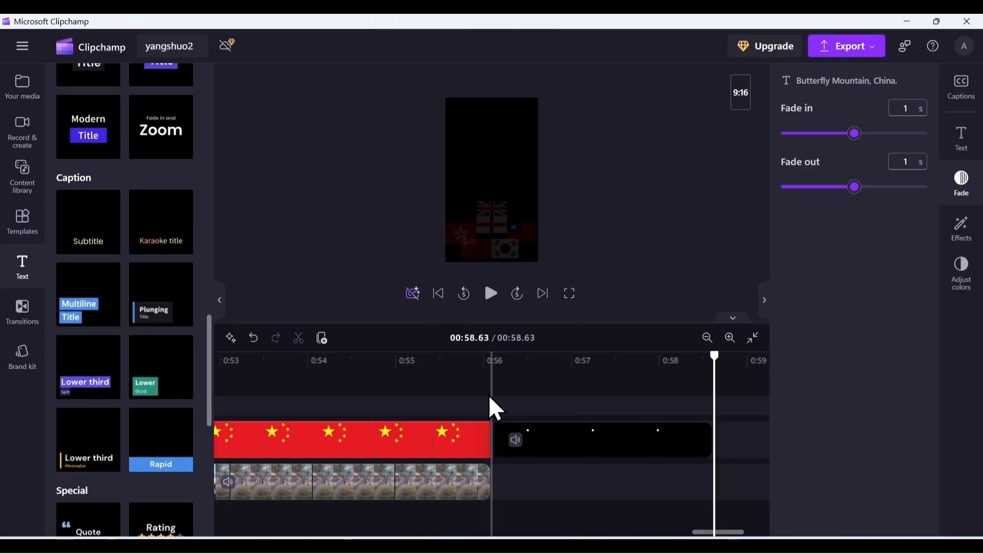
# Export the yangshuo2 video
pyautogui.click(838, 48)
pyautogui.click(728, 173)
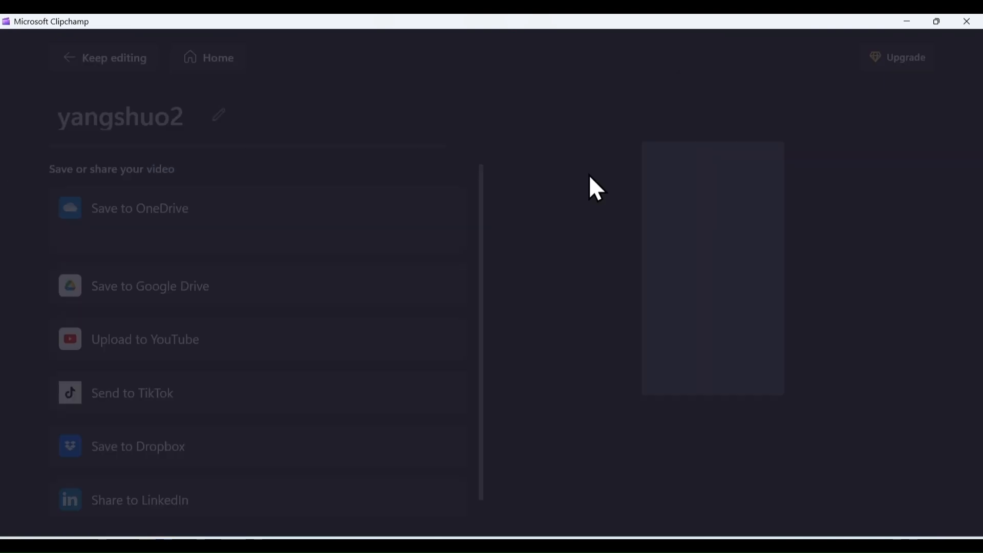